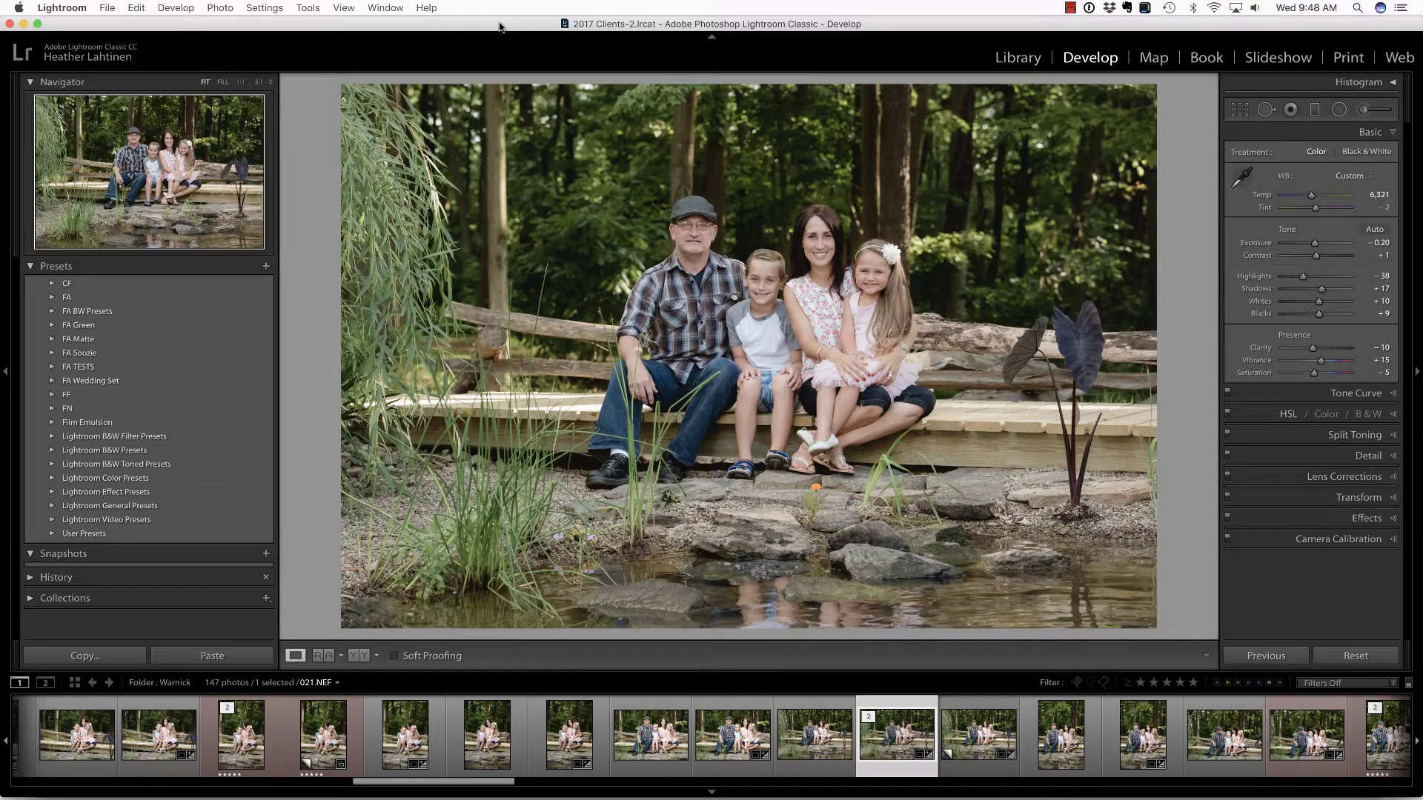
# - Start a radial filter and reset all its effect sliders to 0, keeping Feather at 52
pyautogui.hotkey('shift', 'm')
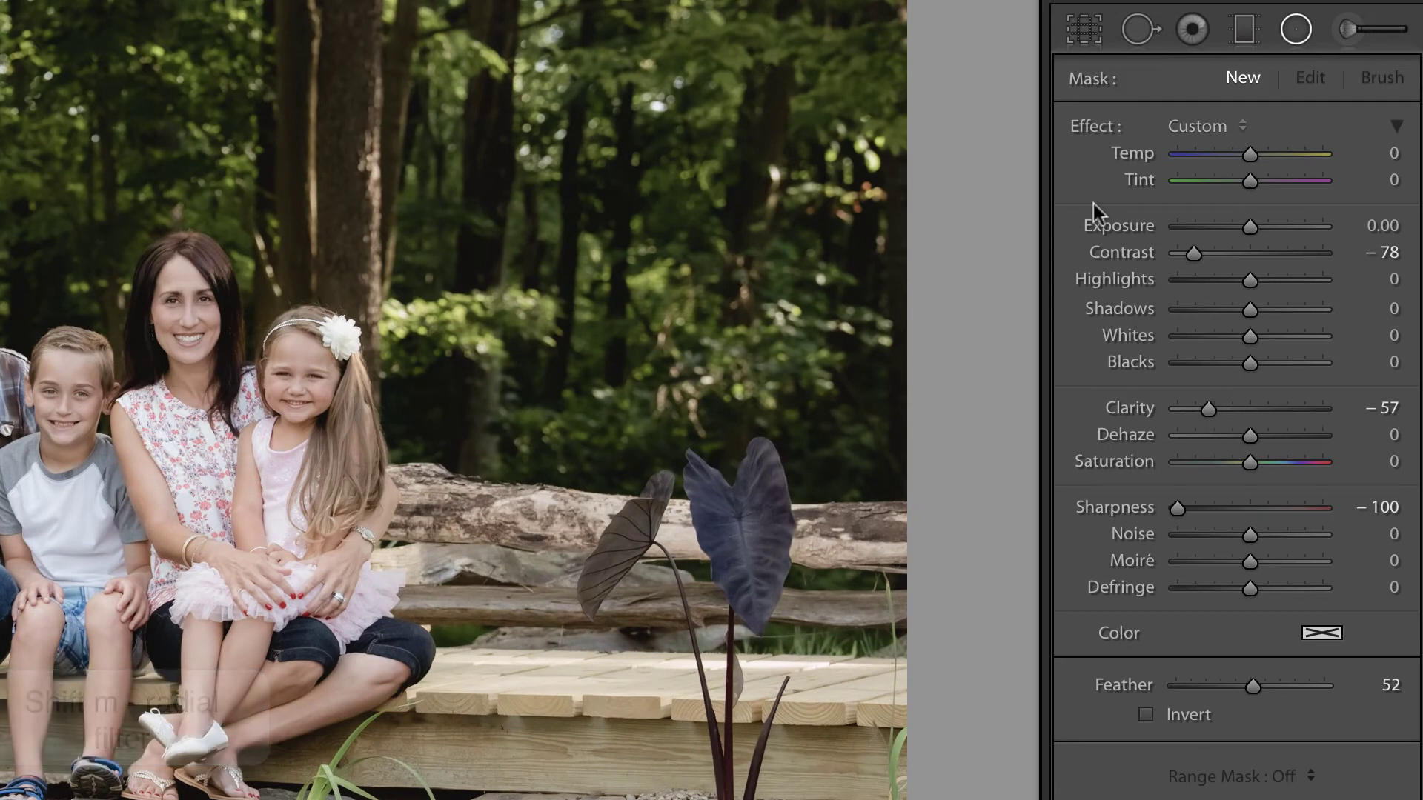
pyautogui.press('alt')
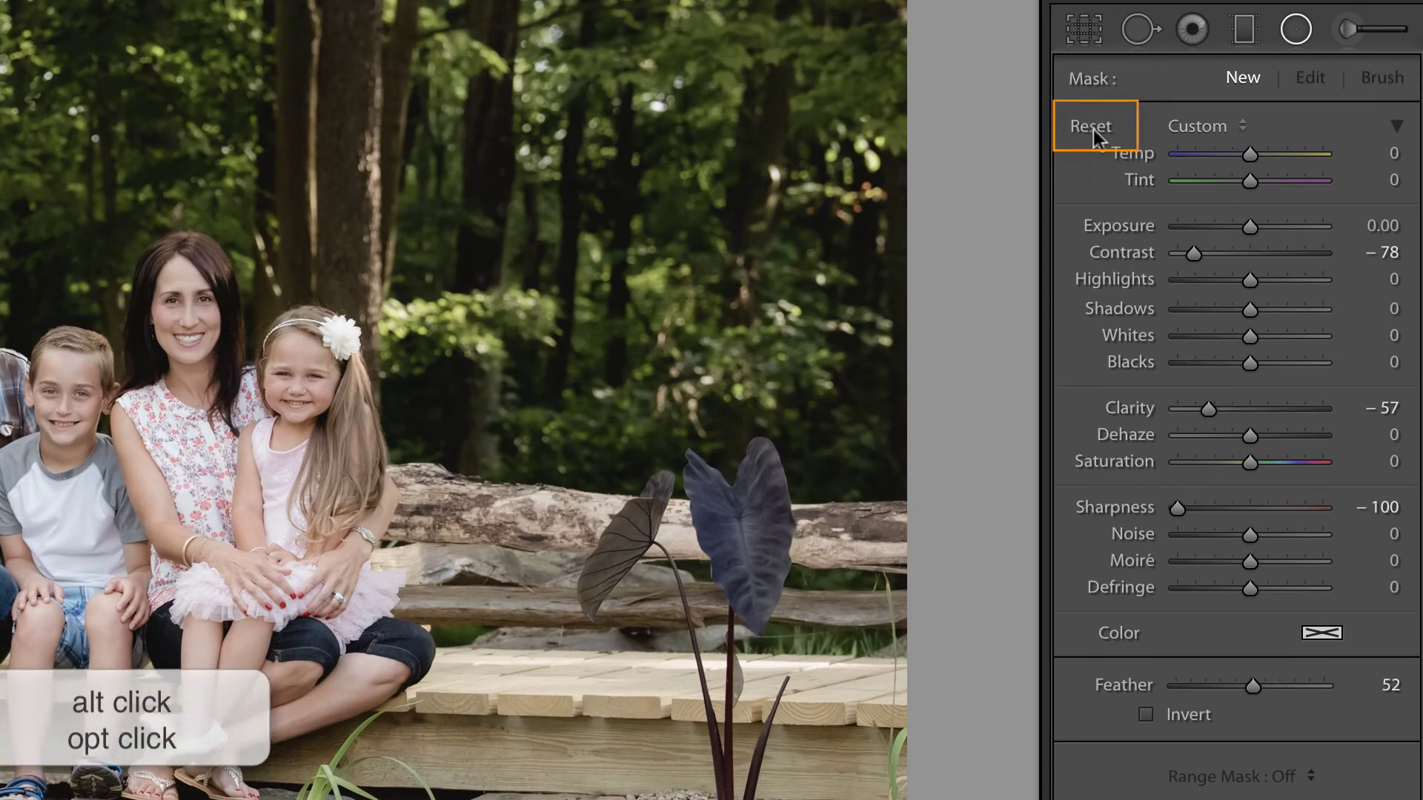
pyautogui.keyDown('alt'); pyautogui.click(1093, 131); pyautogui.keyUp('alt')
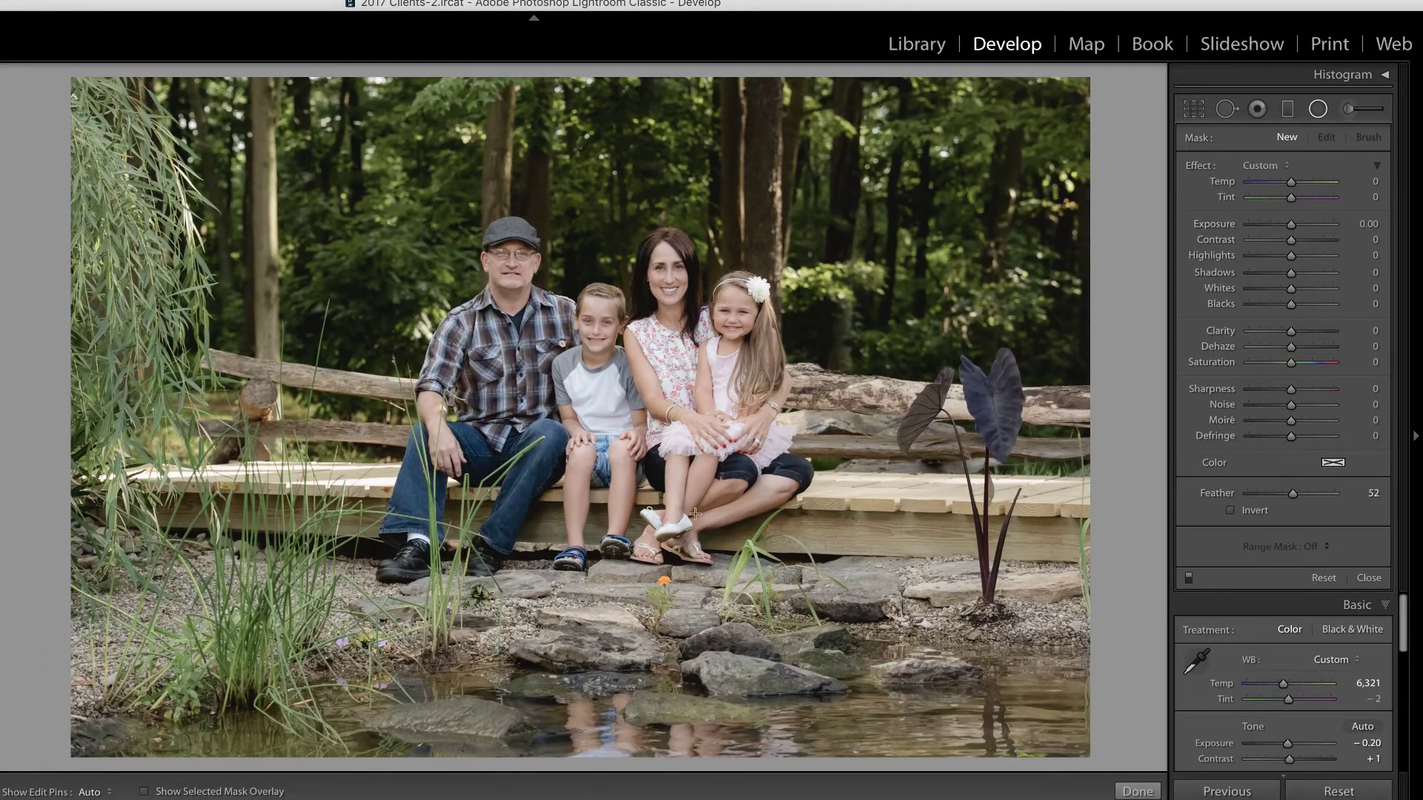
# - Draw an oval around the family and darken the outside to Exposure −2.94
pyautogui.moveTo(581, 333); pyautogui.dragTo(959, 587)
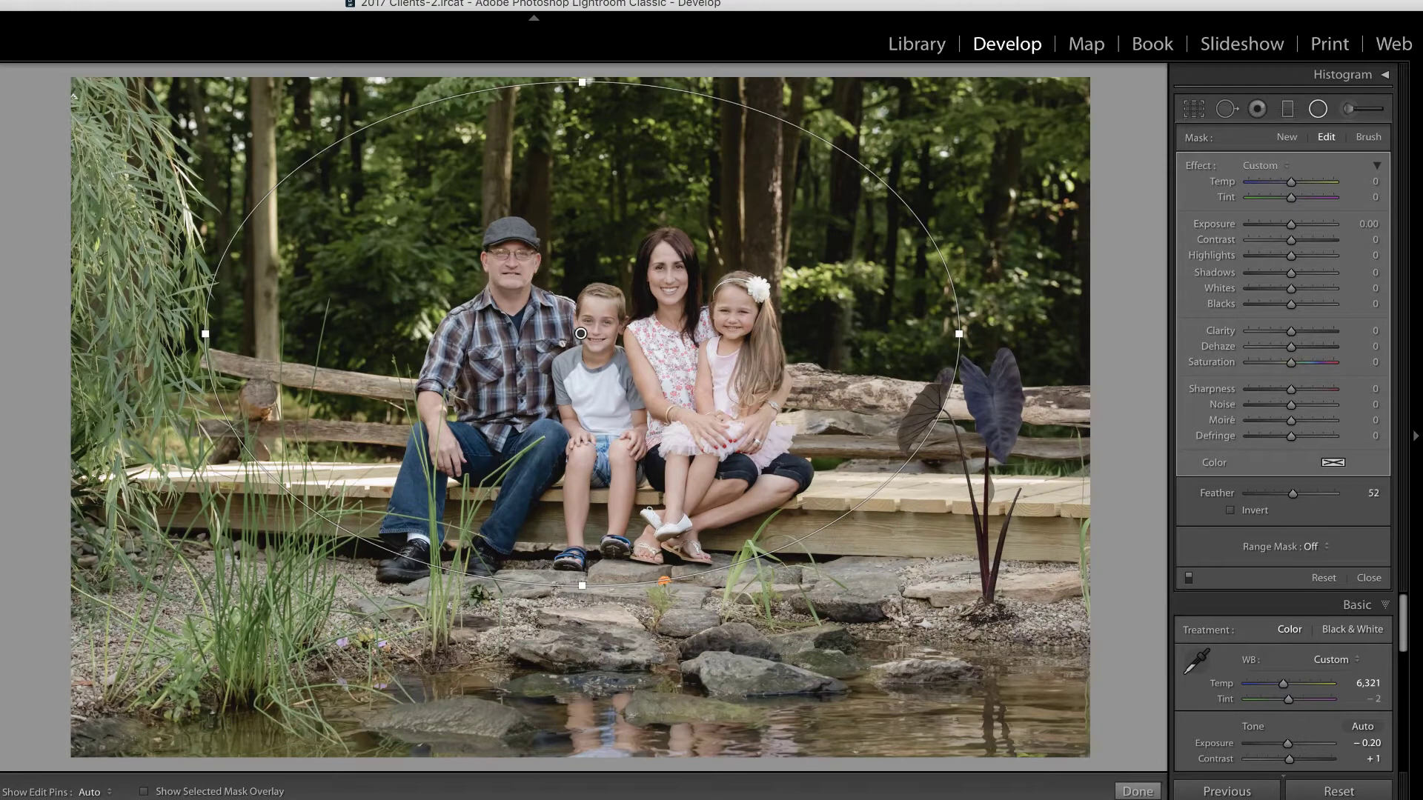
pyautogui.moveTo(1291, 224); pyautogui.dragTo(1260, 226)
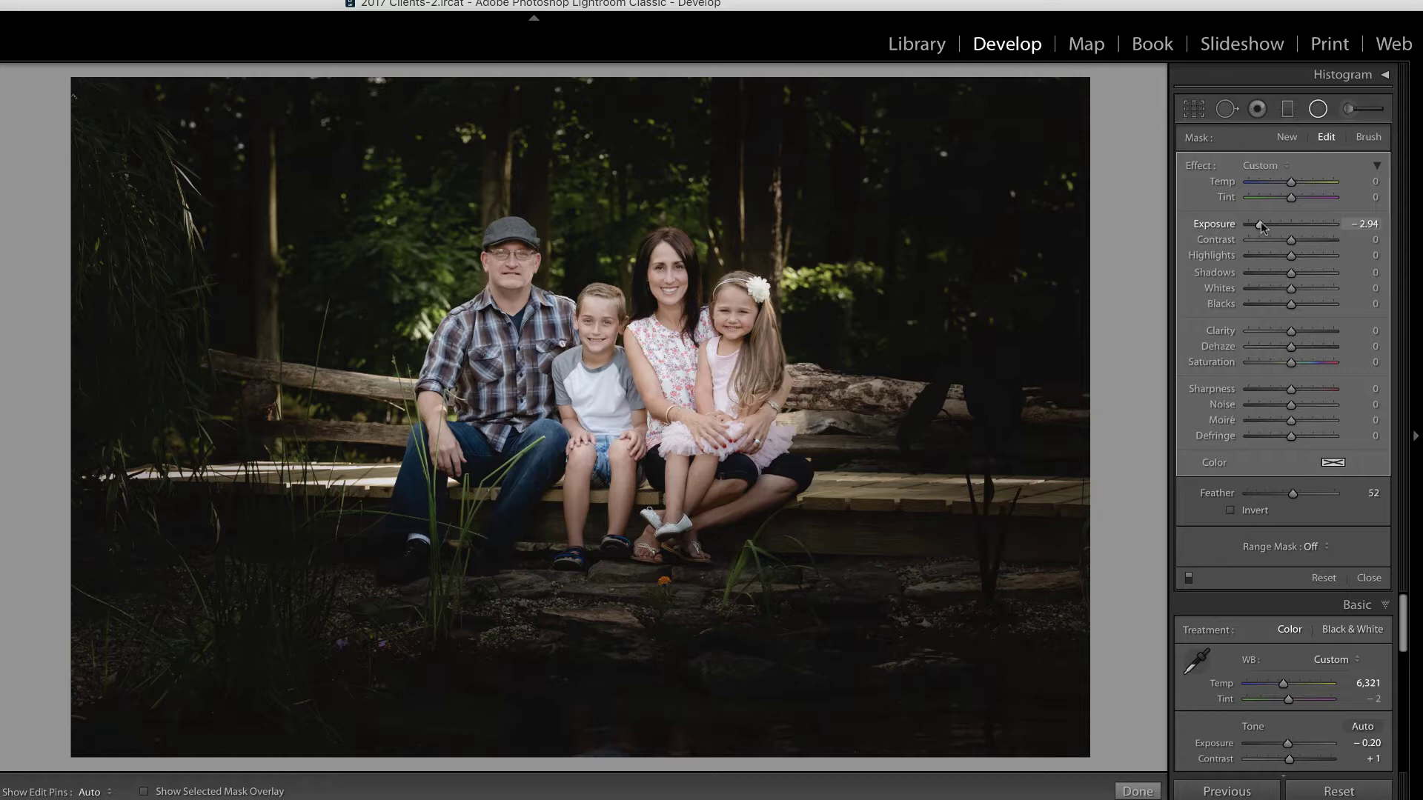
pyautogui.press('h')
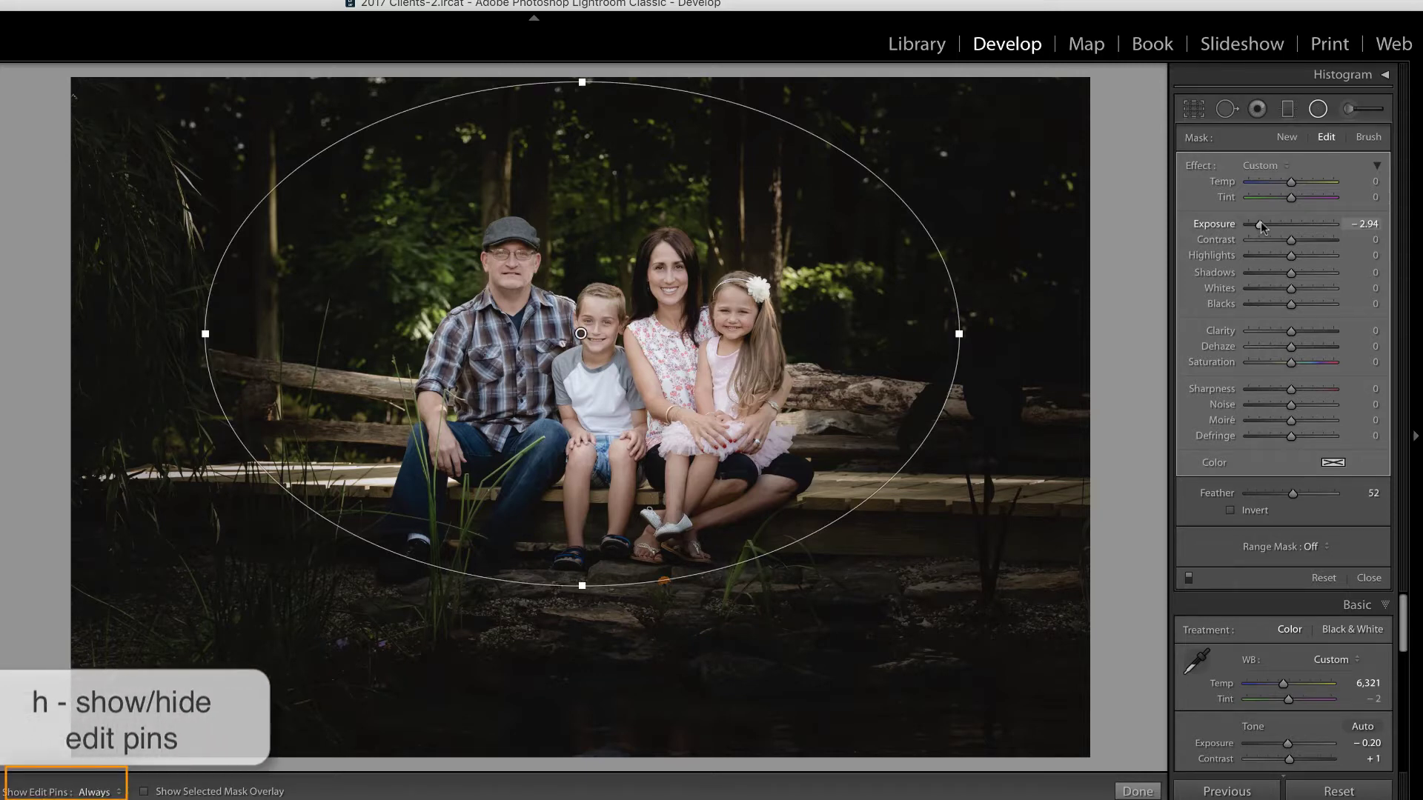
pyautogui.press('h')
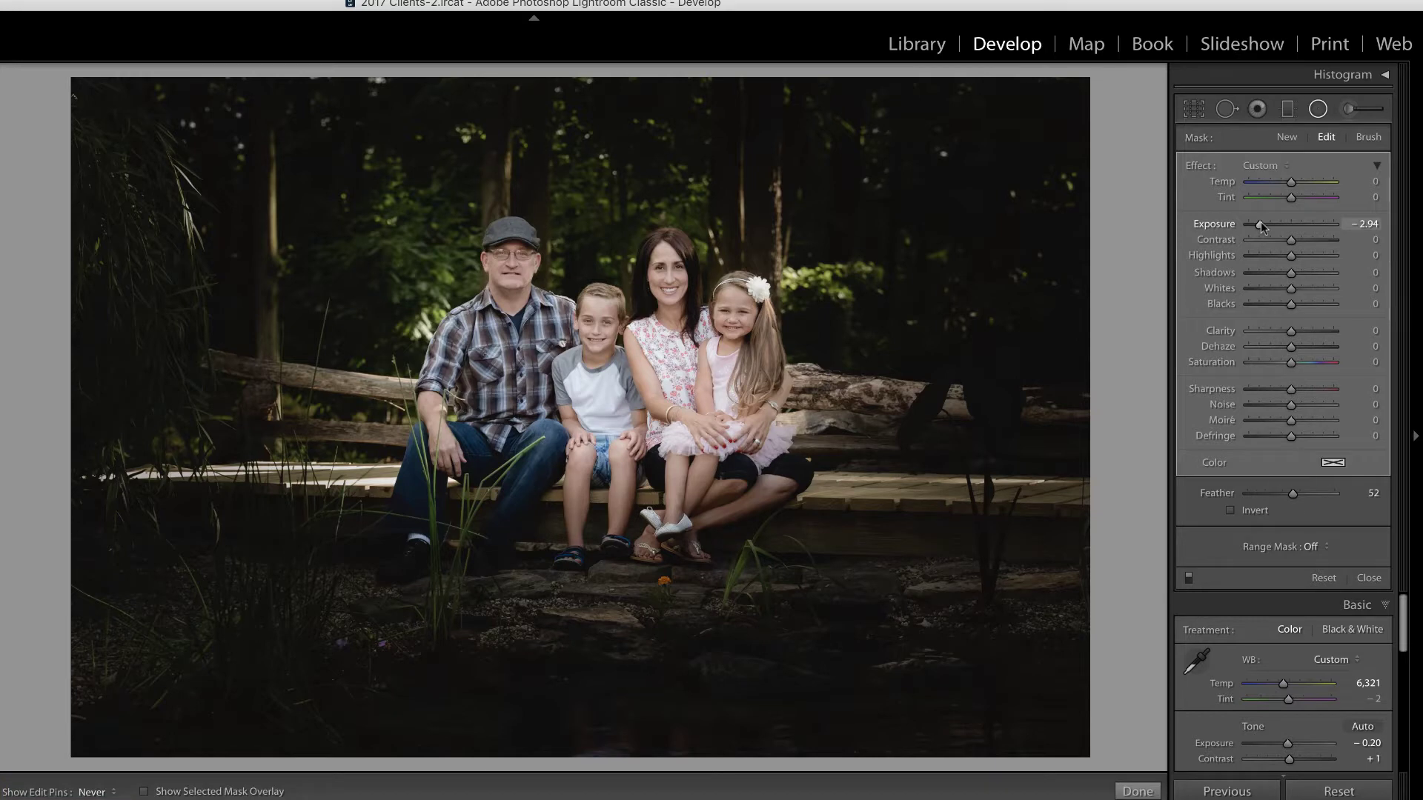
# - Compare Feather 0 and 100 with the mask overlay, settling on Feather 0 for a hard edge
pyautogui.moveTo(1293, 493); pyautogui.dragTo(1241, 495)
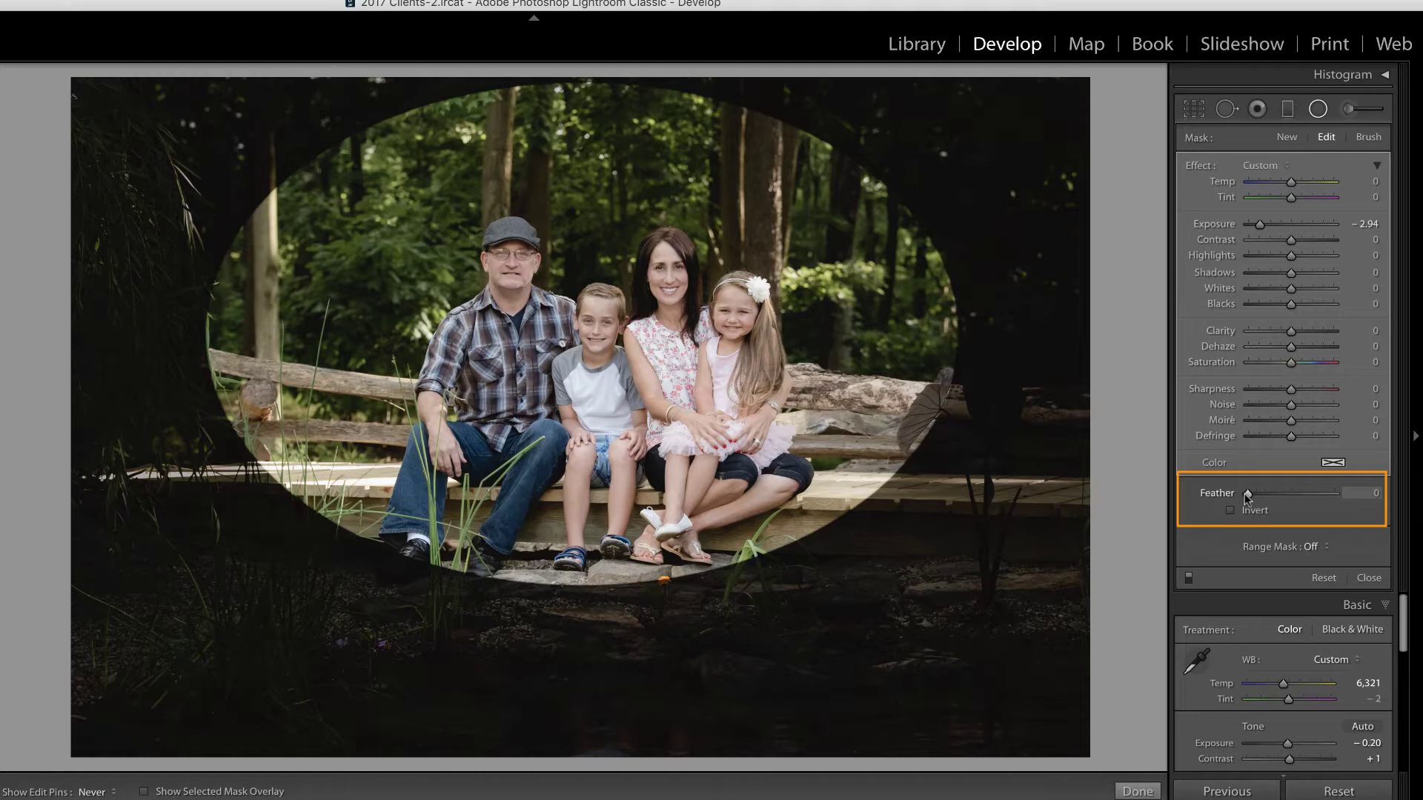
pyautogui.moveTo(1248, 494); pyautogui.dragTo(1349, 493)
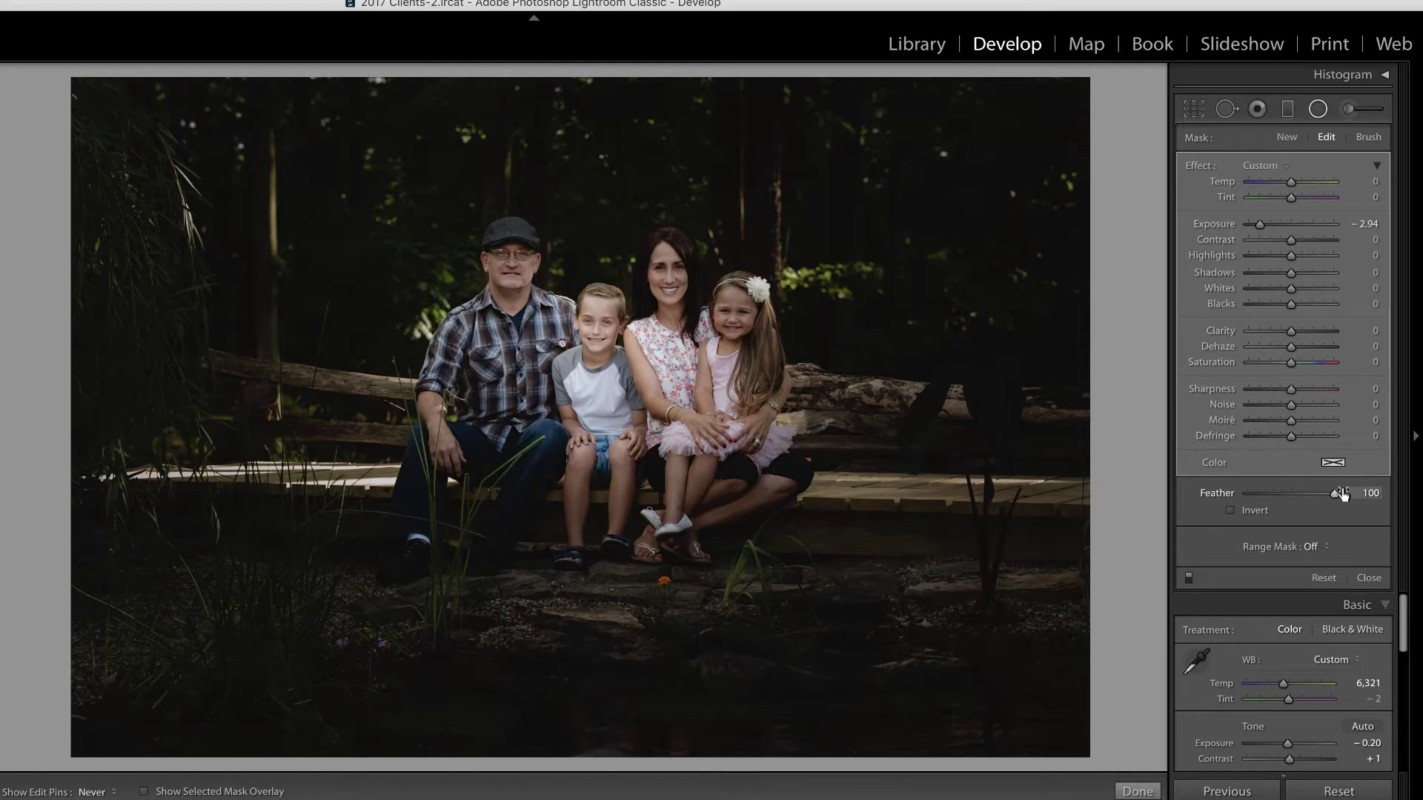
pyautogui.press('o')
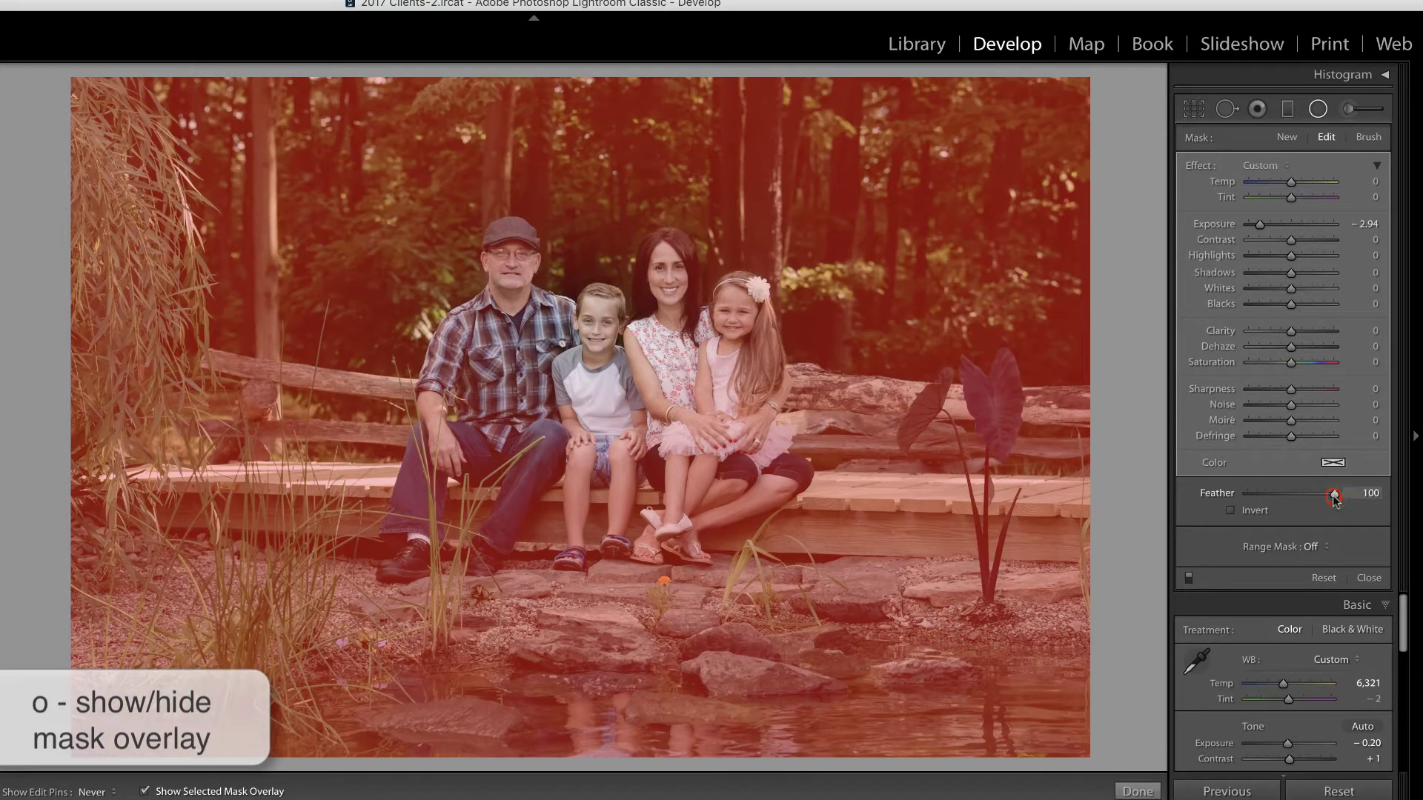
pyautogui.moveTo(1337, 493); pyautogui.dragTo(1226, 490)
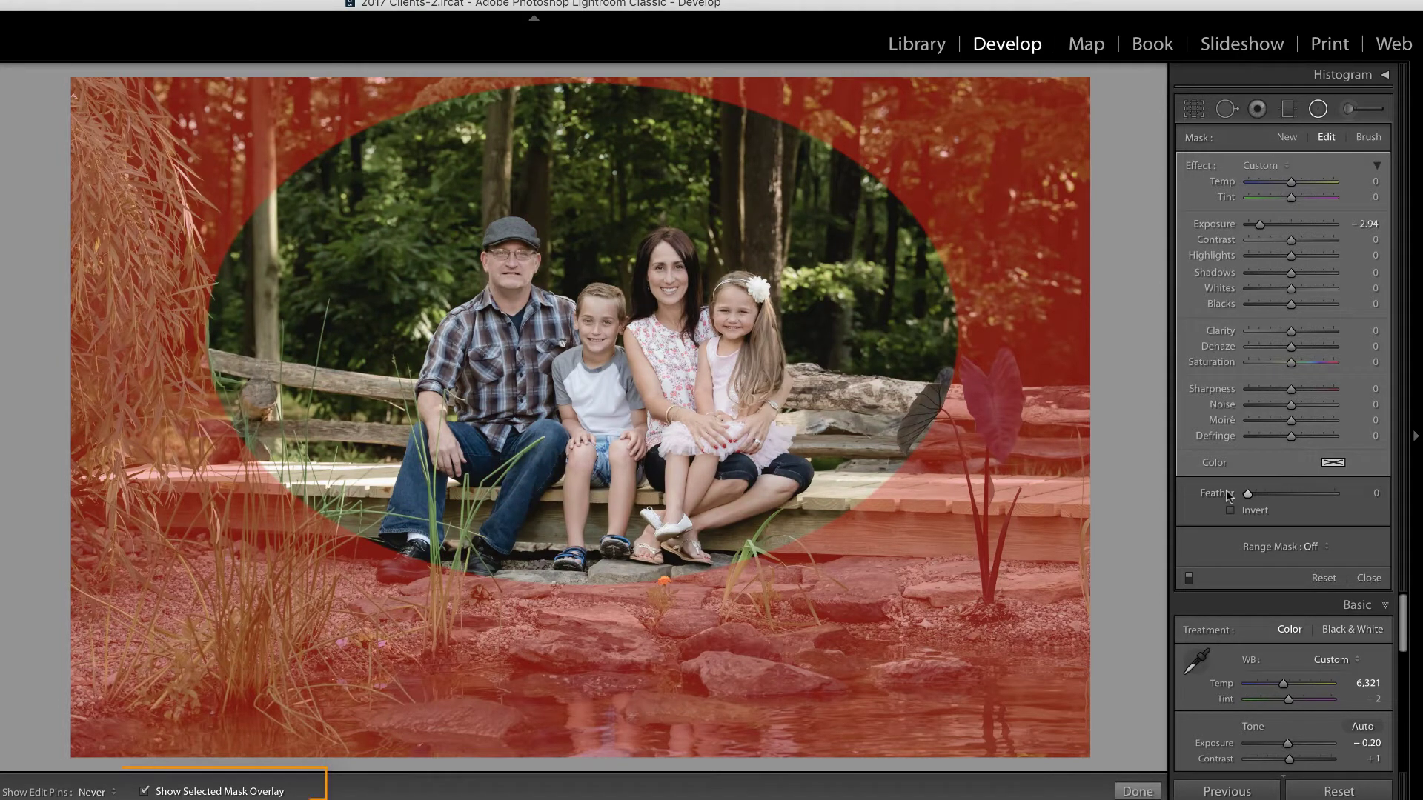
pyautogui.press('o')
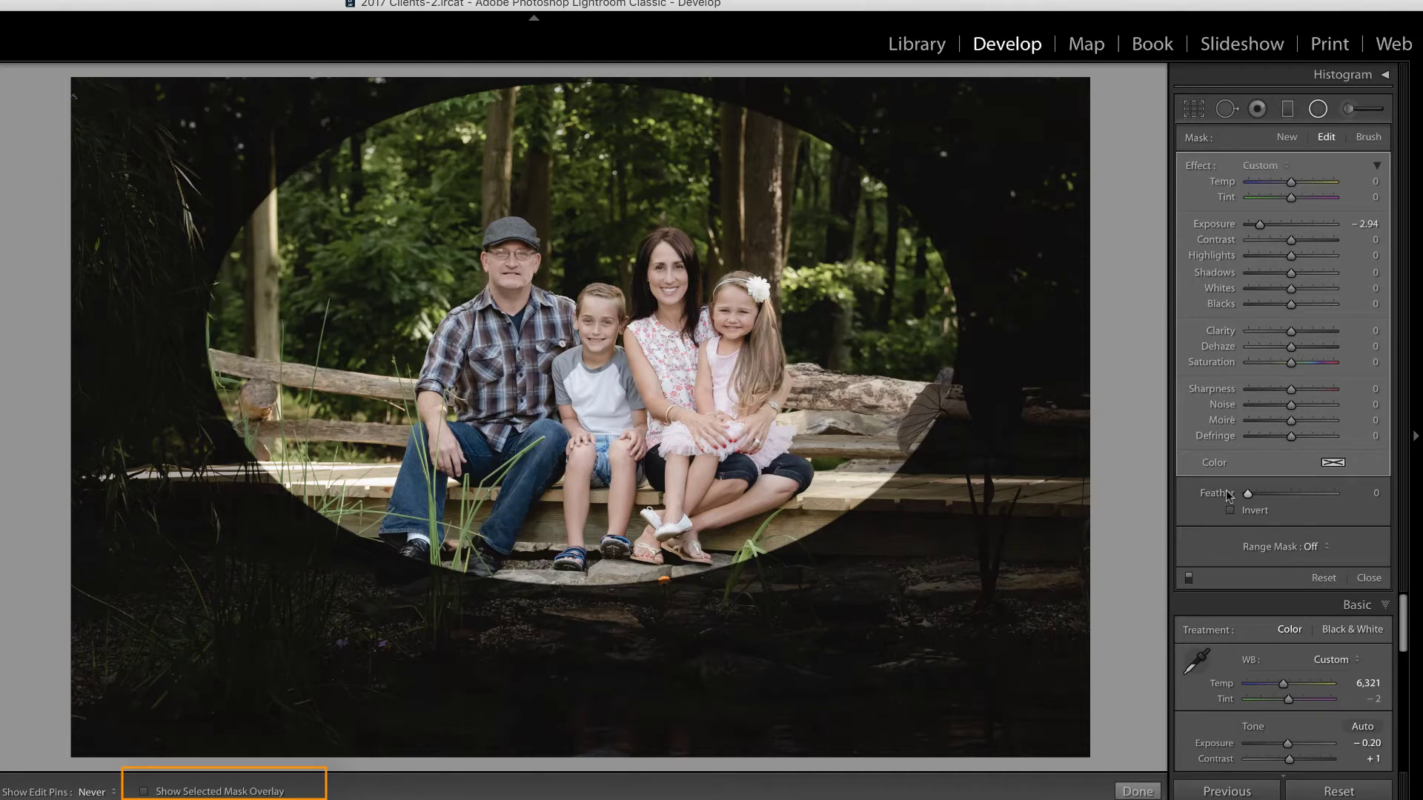
# - Reshape the oval to cover the family and the rocks below, then show the EXIF info overlay
pyautogui.press('h')
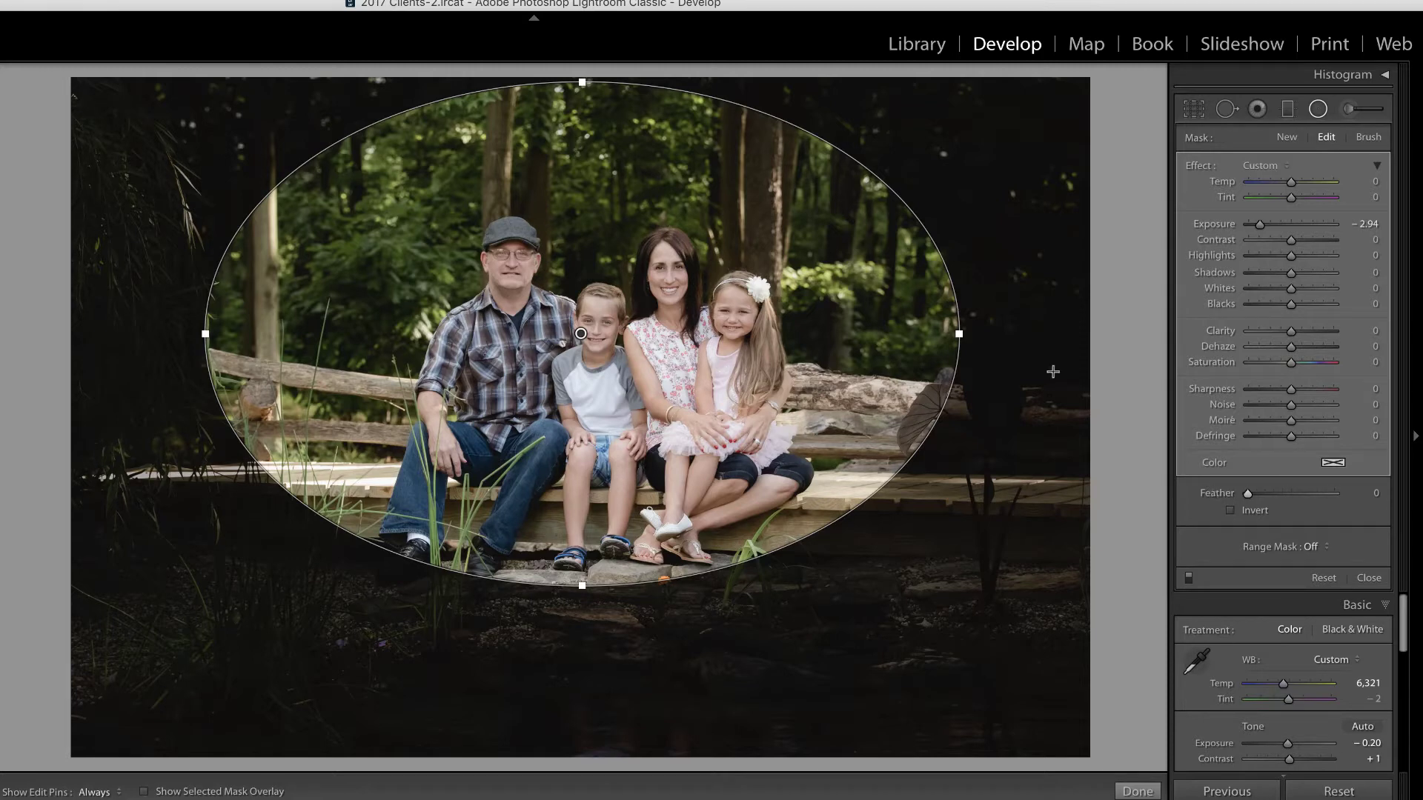
pyautogui.moveTo(961, 334)
pyautogui.mouseDown()
pyautogui.moveTo(873, 320)
pyautogui.moveTo(986, 326)
pyautogui.mouseUp()
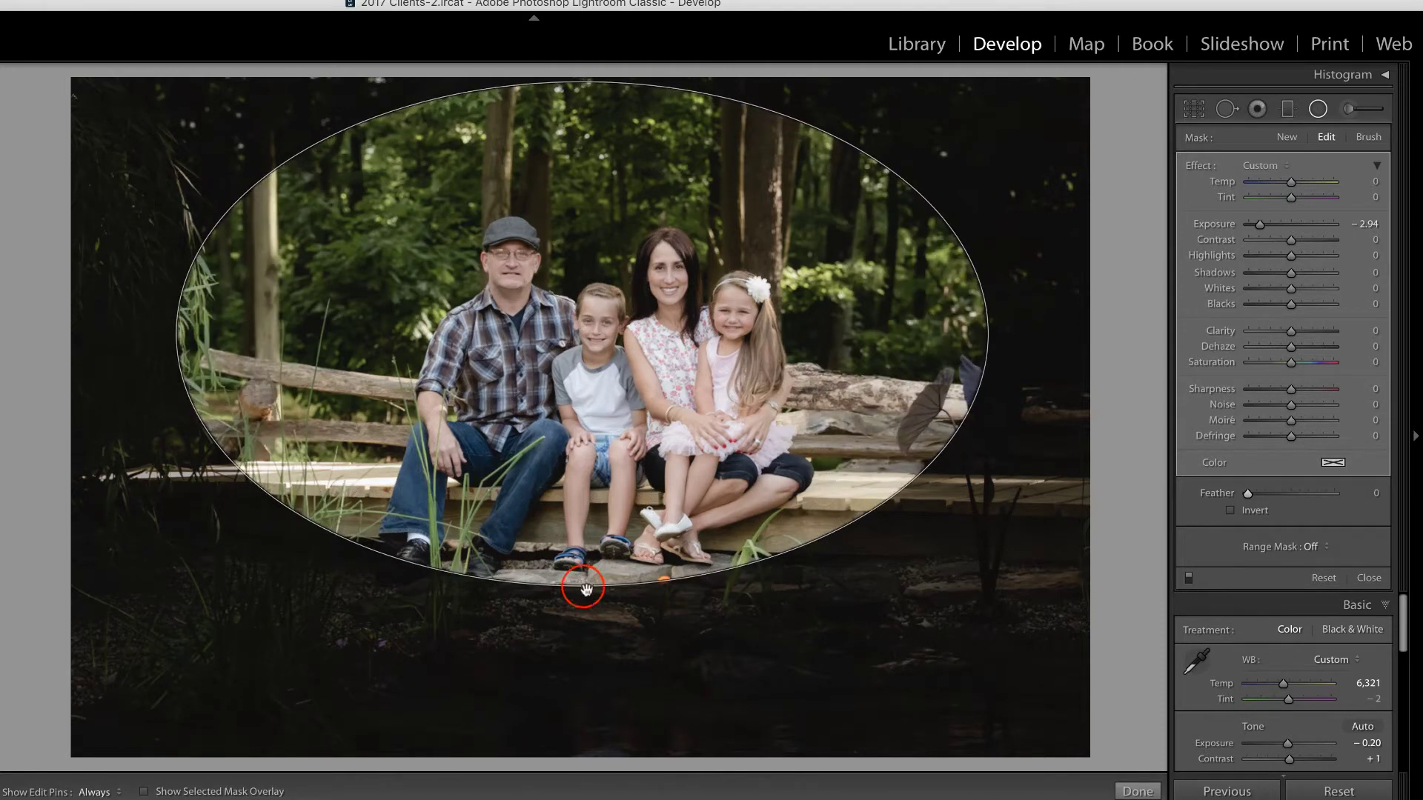
pyautogui.moveTo(581, 585)
pyautogui.mouseDown()
pyautogui.moveTo(581, 678)
pyautogui.moveTo(588, 608)
pyautogui.mouseUp()
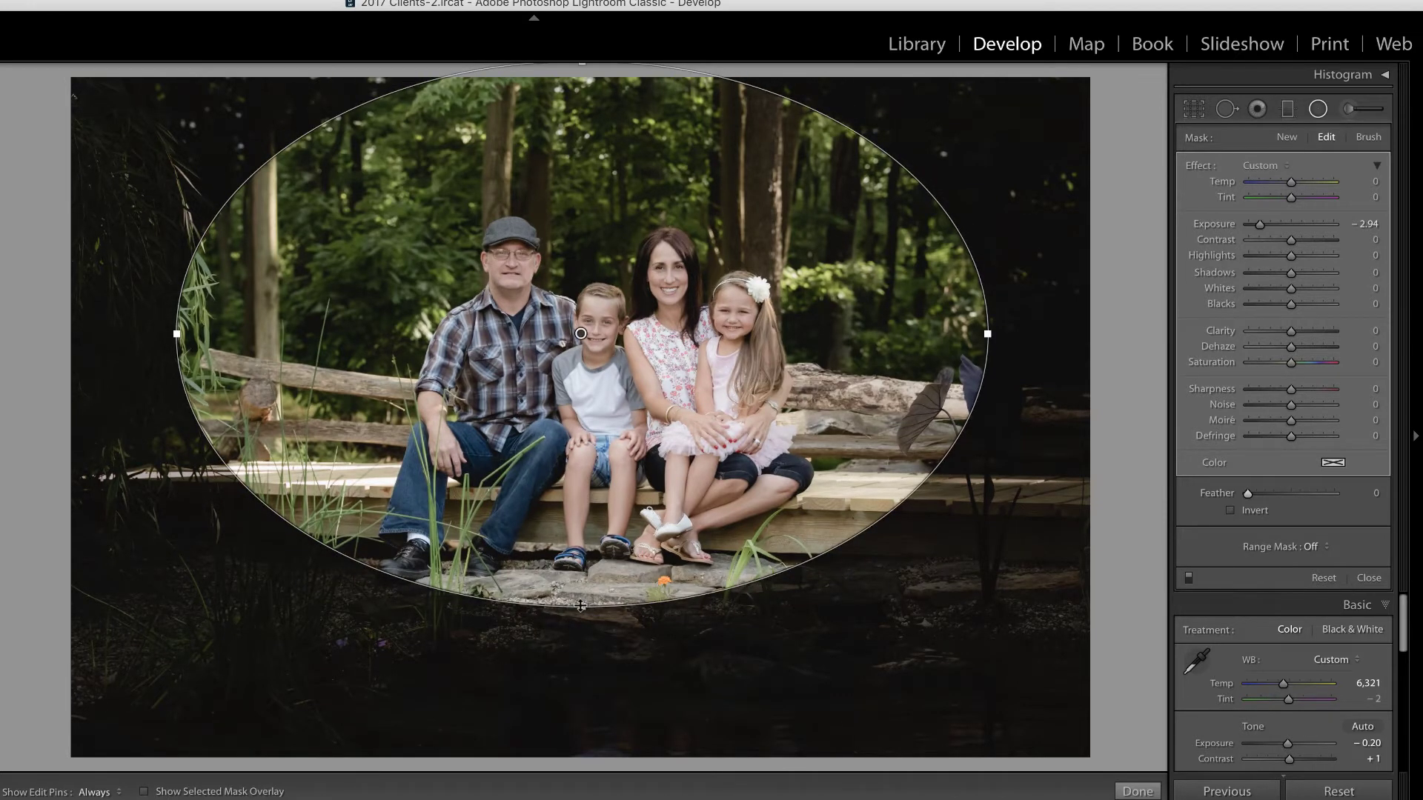
pyautogui.press('alt')
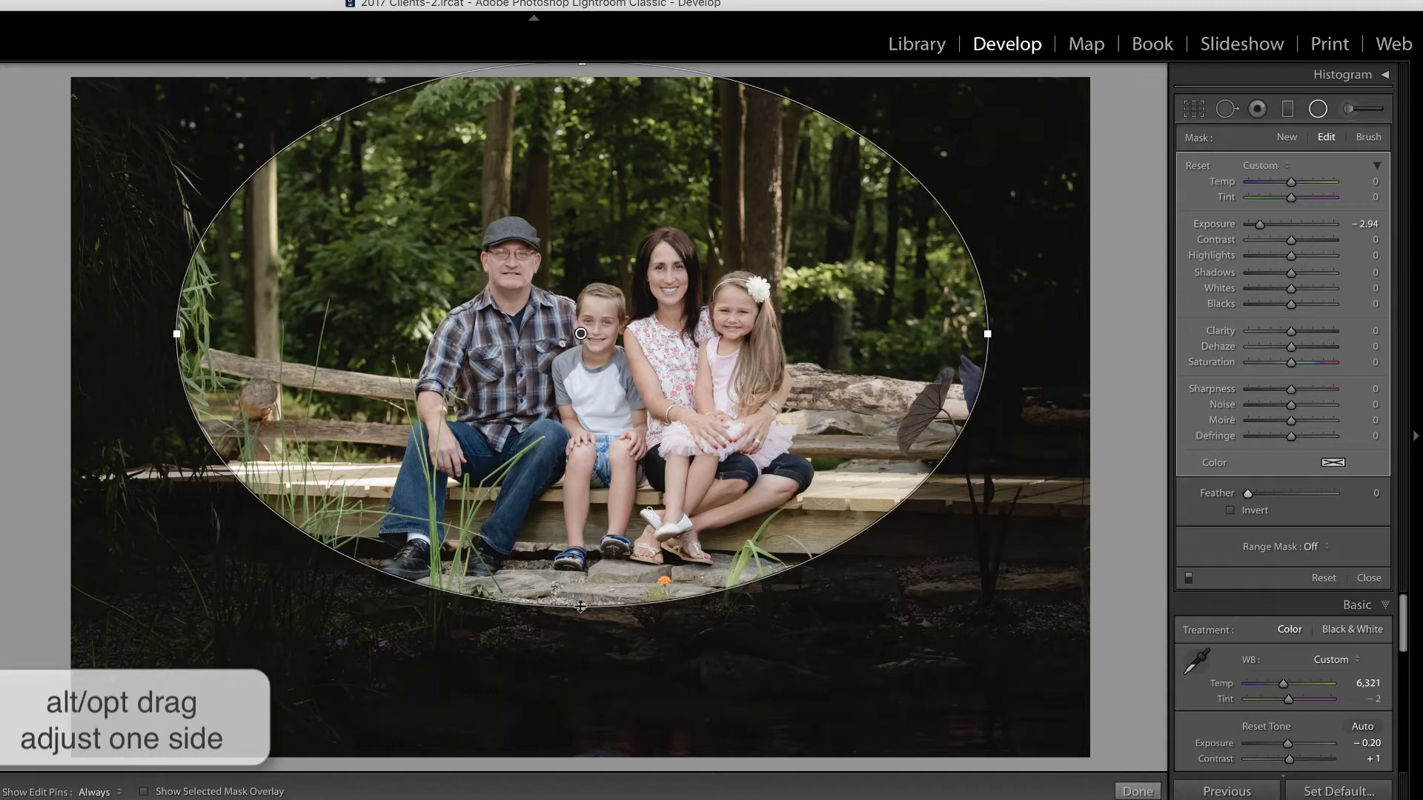
pyautogui.moveTo(581, 607); pyautogui.dragTo(597, 685)
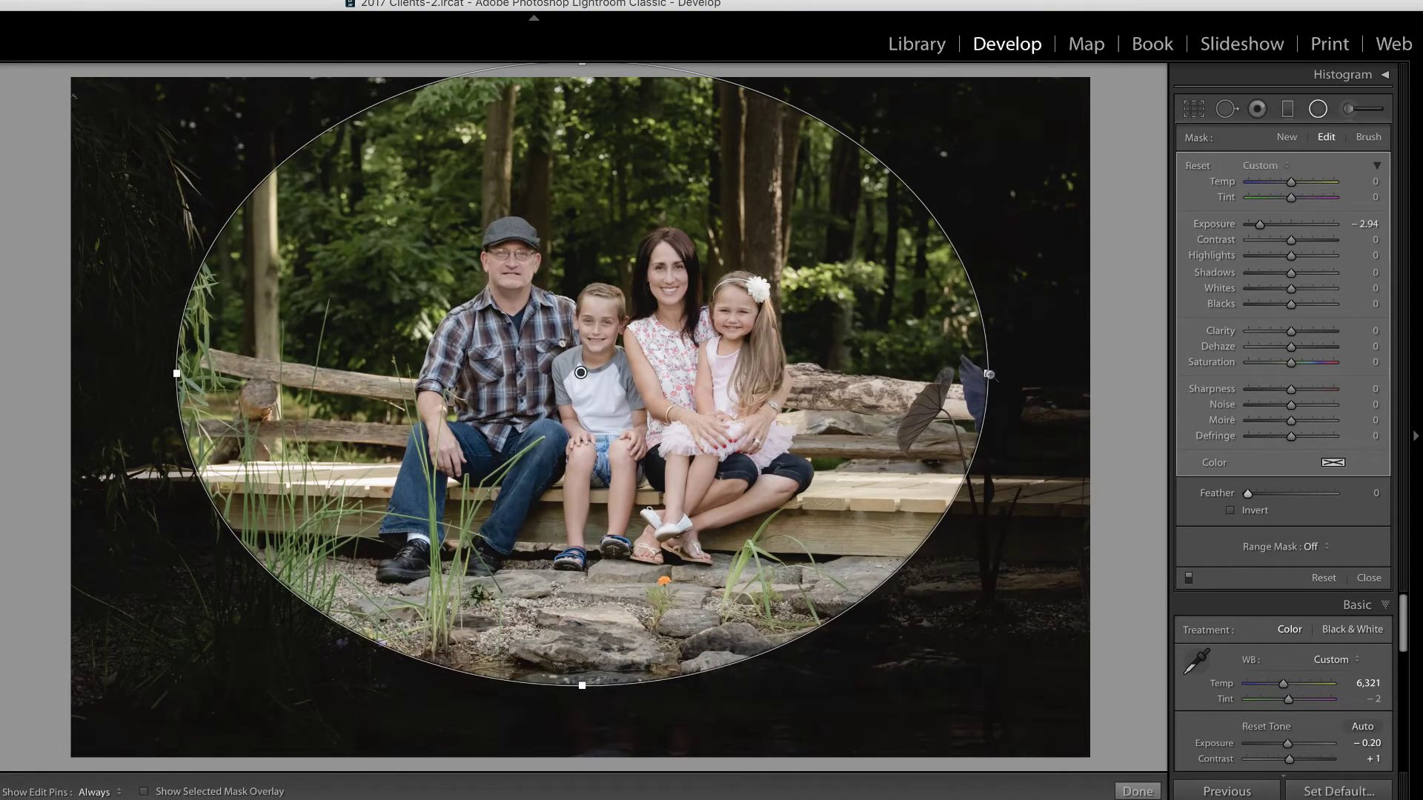
pyautogui.moveTo(998, 374); pyautogui.dragTo(1028, 380)
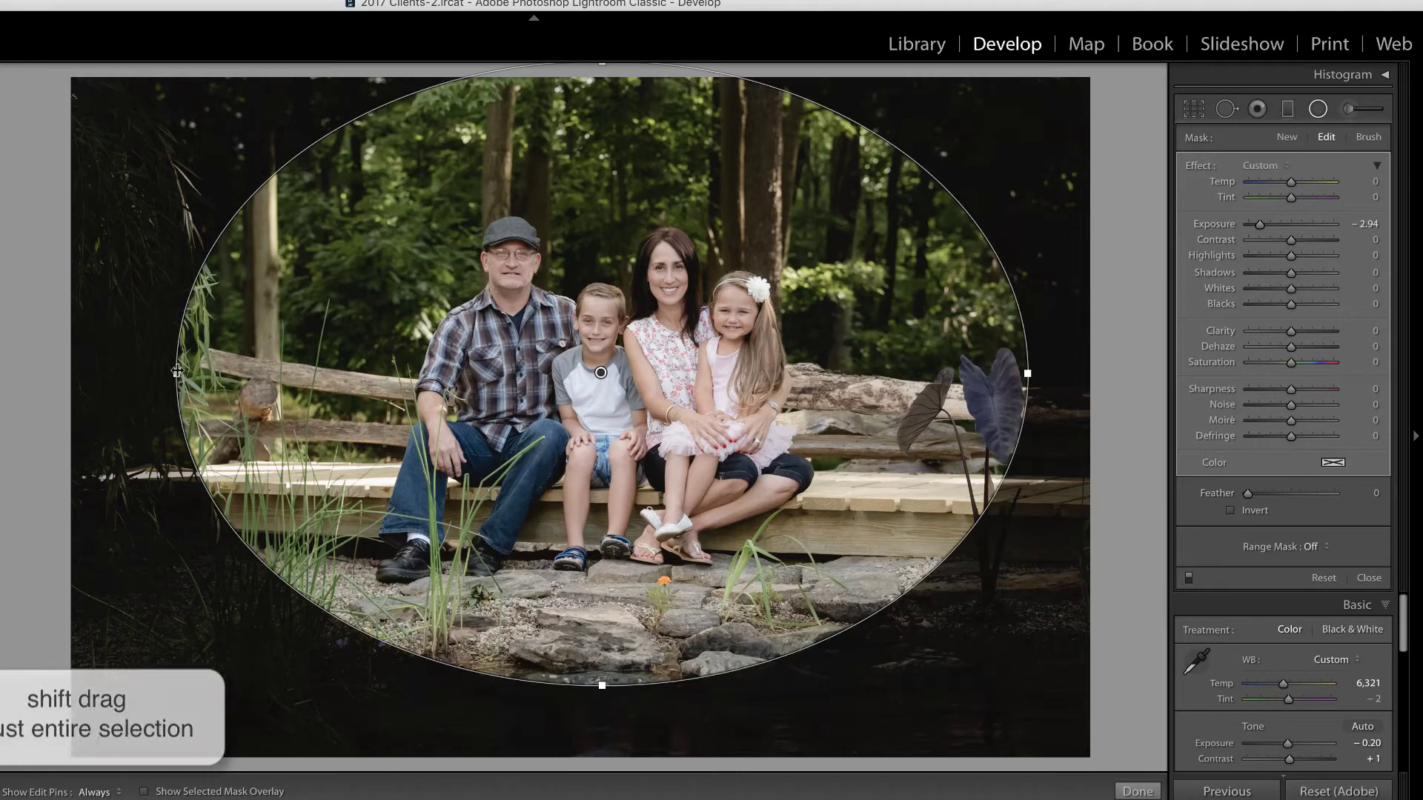
pyautogui.moveTo(176, 370)
pyautogui.mouseDown()
pyautogui.moveTo(305, 365)
pyautogui.moveTo(117, 365)
pyautogui.moveTo(174, 365)
pyautogui.mouseUp()
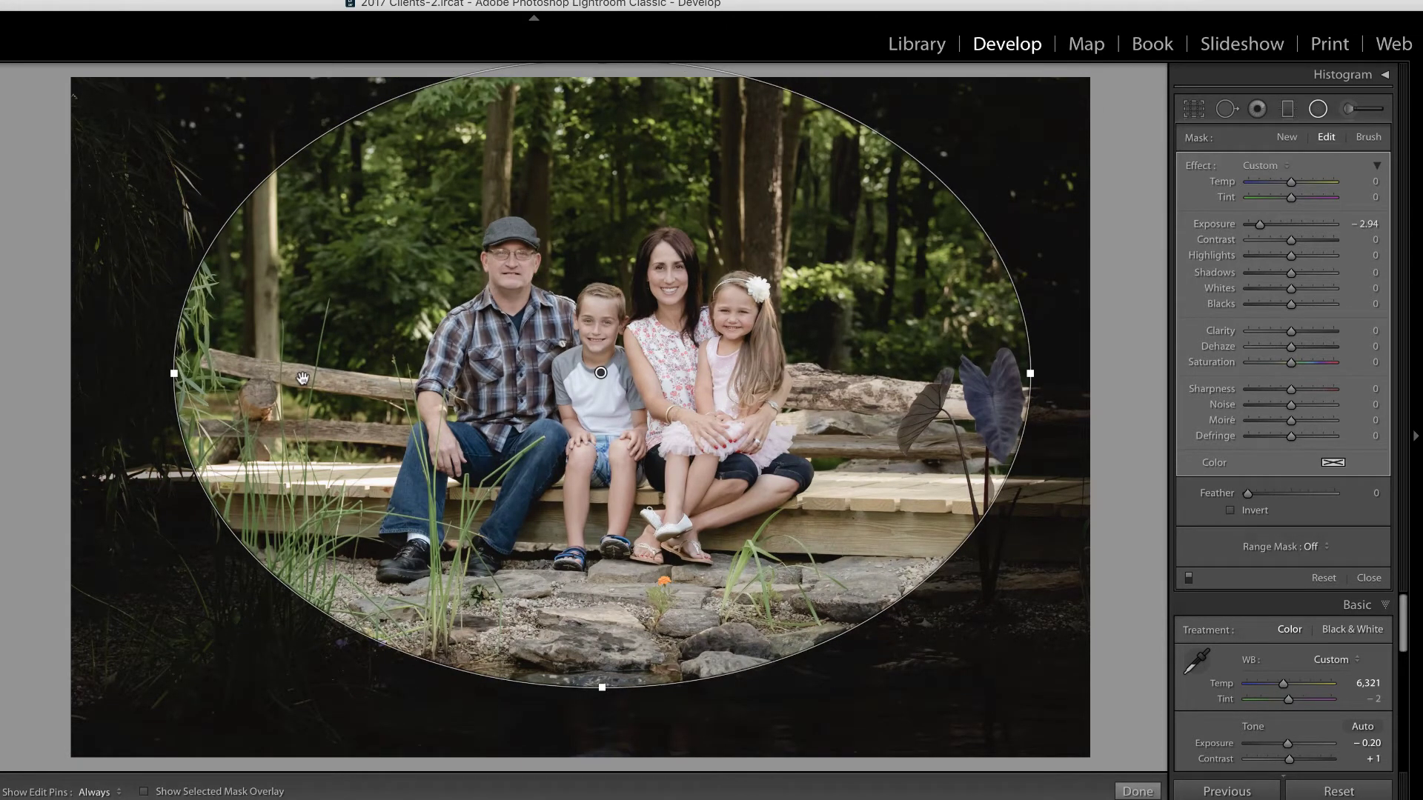
pyautogui.press('i')
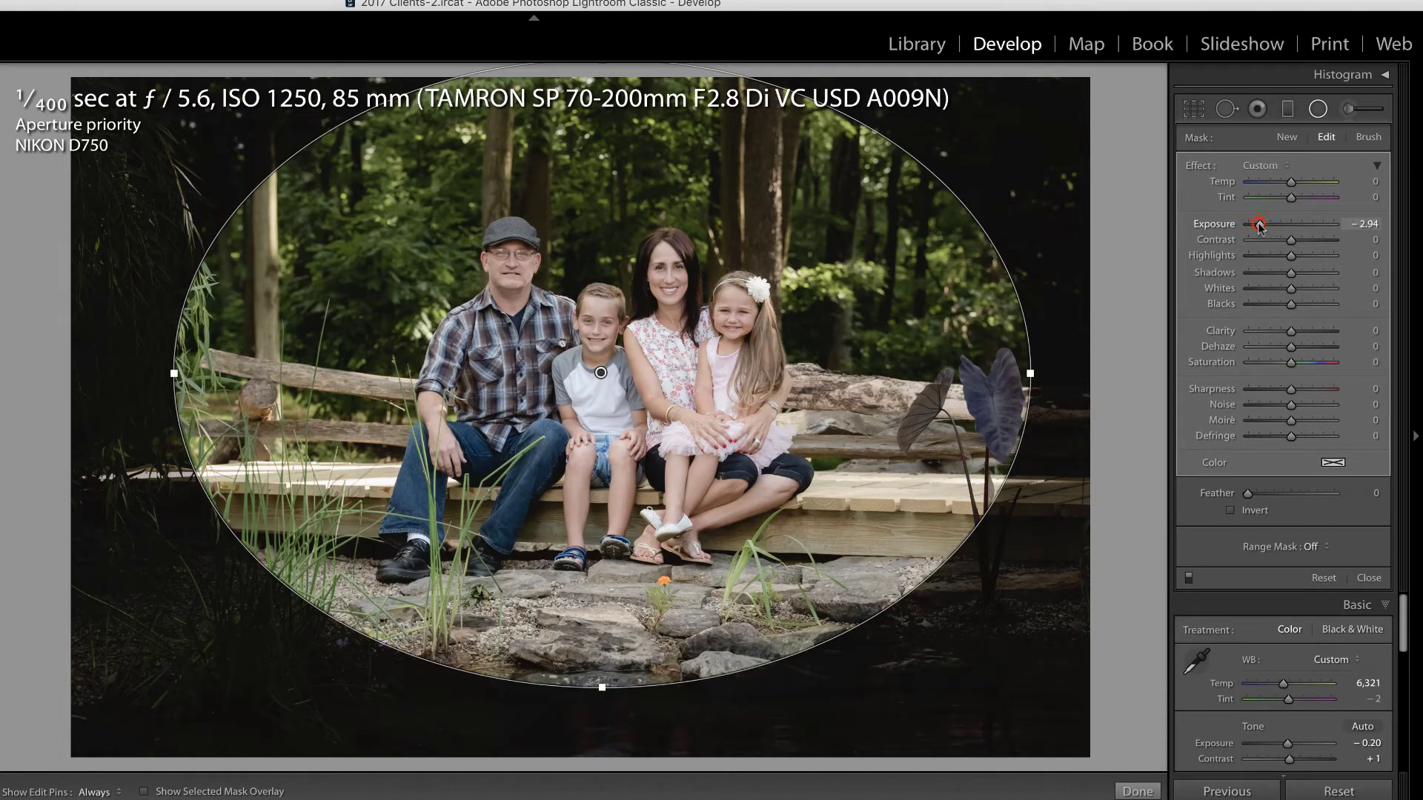
# - Set Exposure −0.65, Feather 54, Clarity −61, Sharpness −63, Contrast −39, and compare before/after
pyautogui.moveTo(1259, 224); pyautogui.dragTo(1284, 226)
pyautogui.moveTo(1248, 494); pyautogui.dragTo(1293, 495)
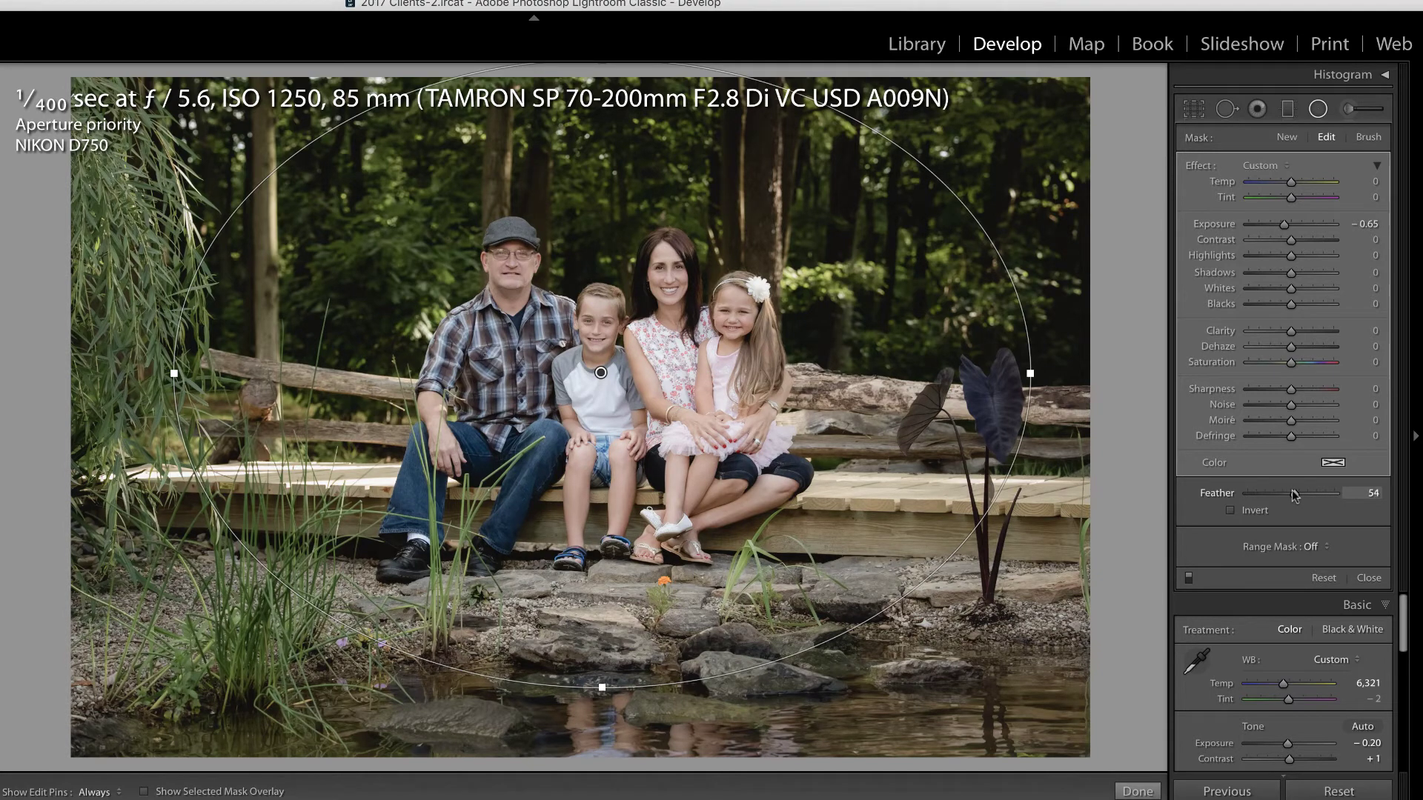
pyautogui.moveTo(1288, 331); pyautogui.dragTo(1265, 335)
pyautogui.moveTo(1291, 389); pyautogui.dragTo(1264, 393)
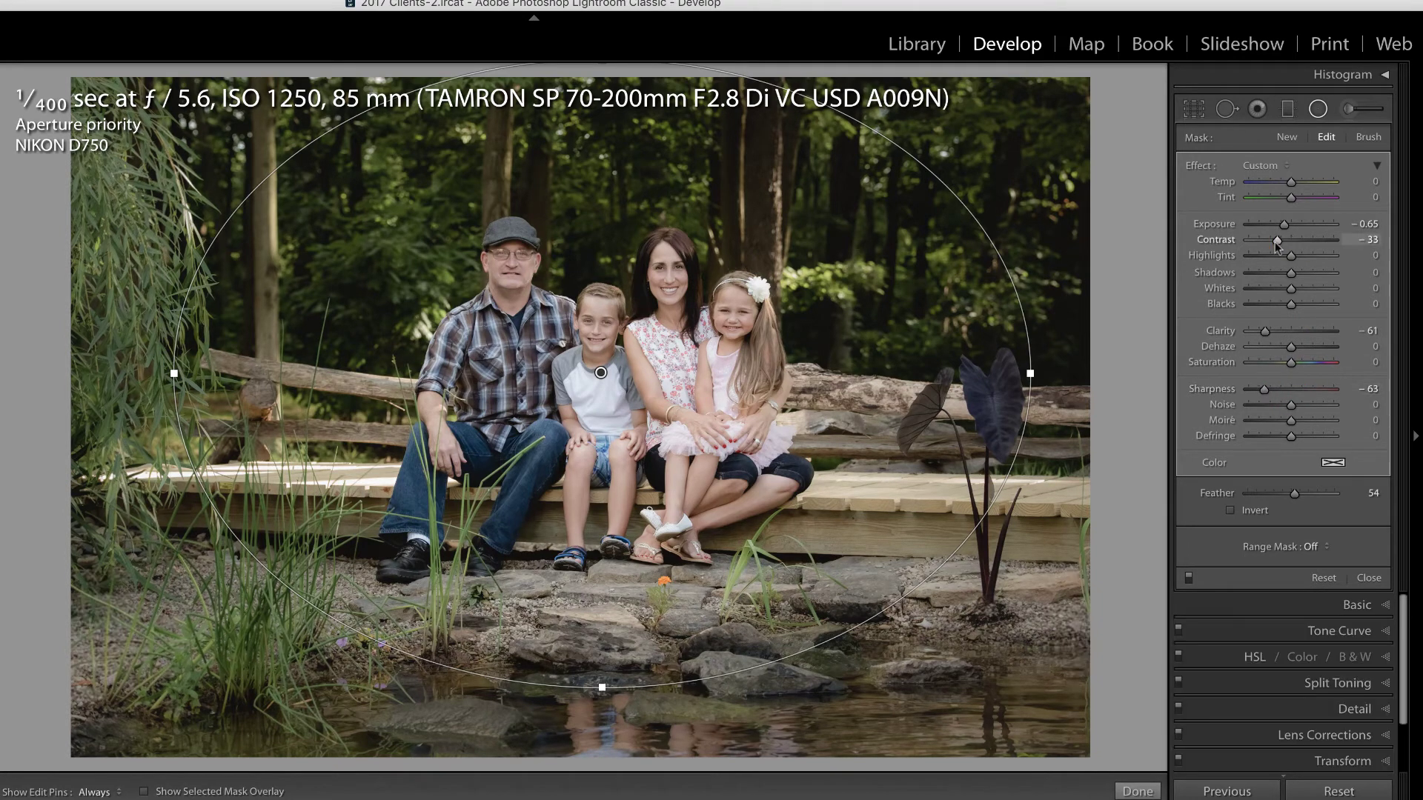
pyautogui.moveTo(1291, 240); pyautogui.dragTo(1274, 246)
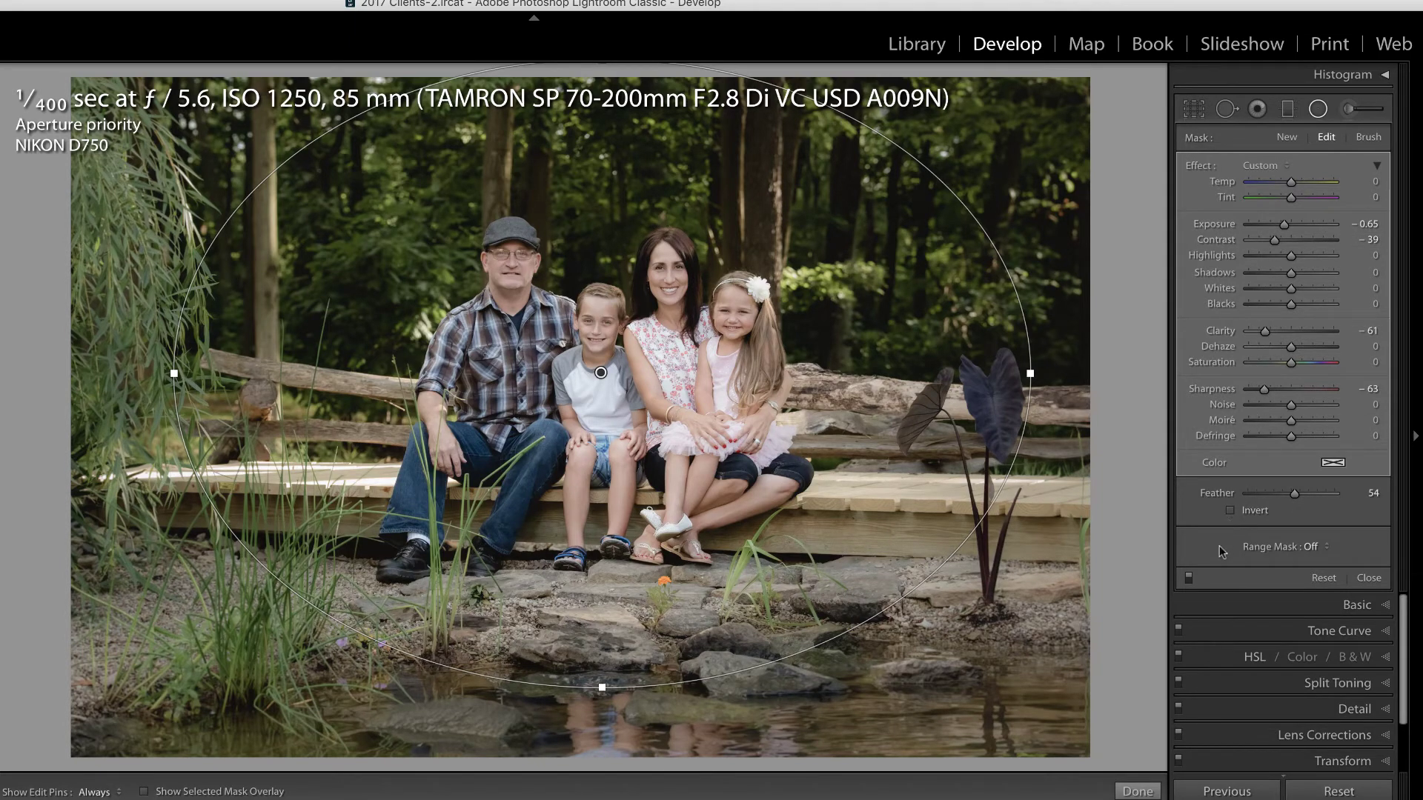
pyautogui.click(1189, 577)
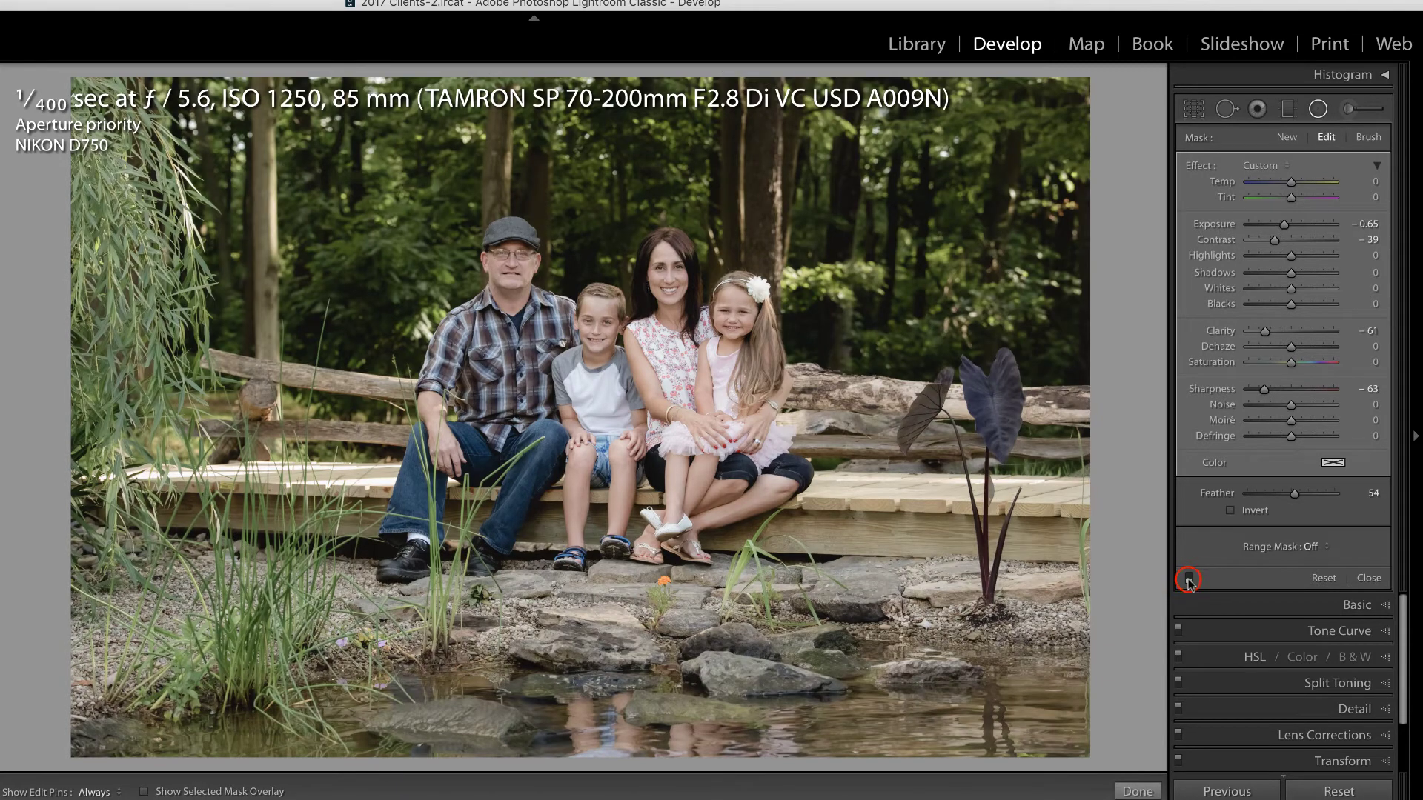
pyautogui.click(1189, 577)
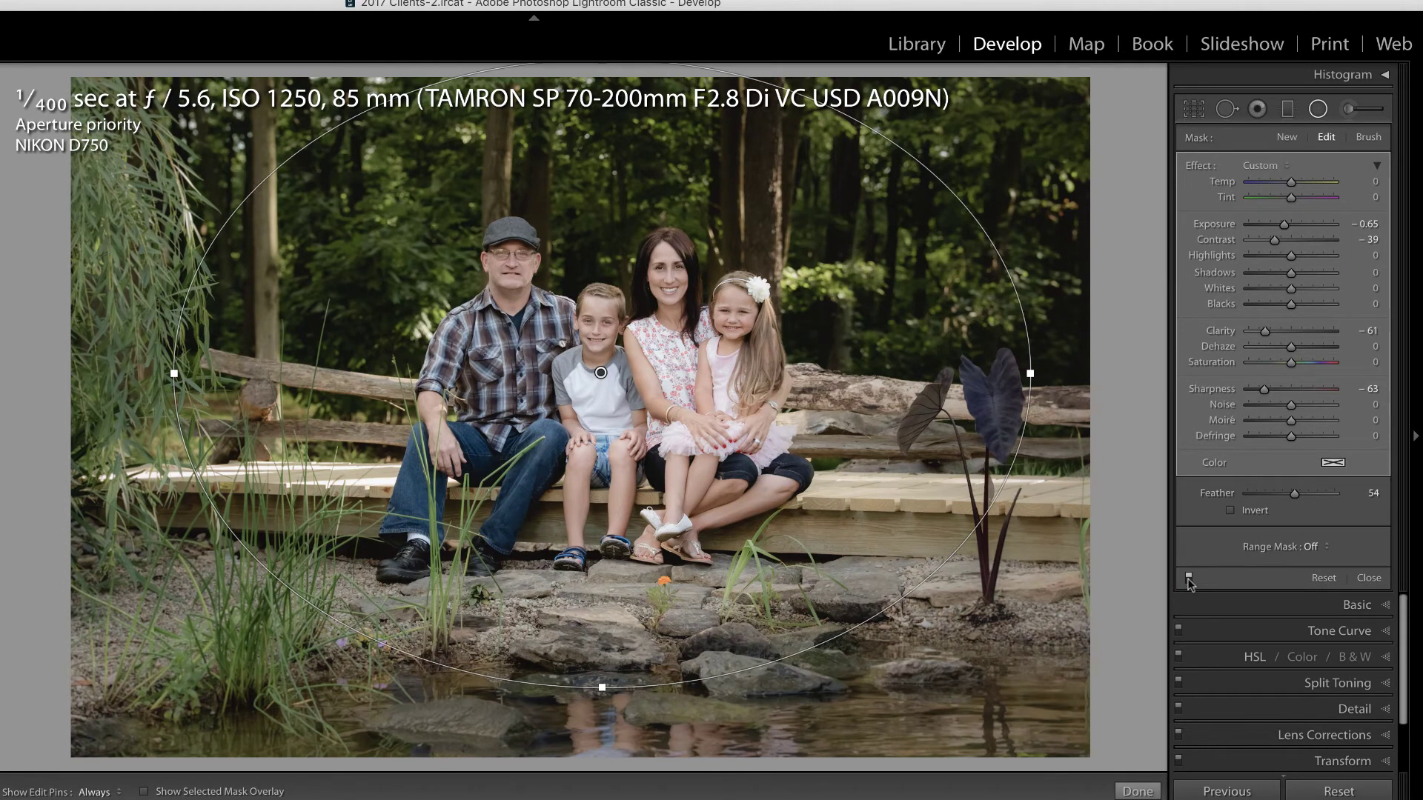
# - Hide the oval's edit pins and compare the photo with the filter off and on
pyautogui.press('h')
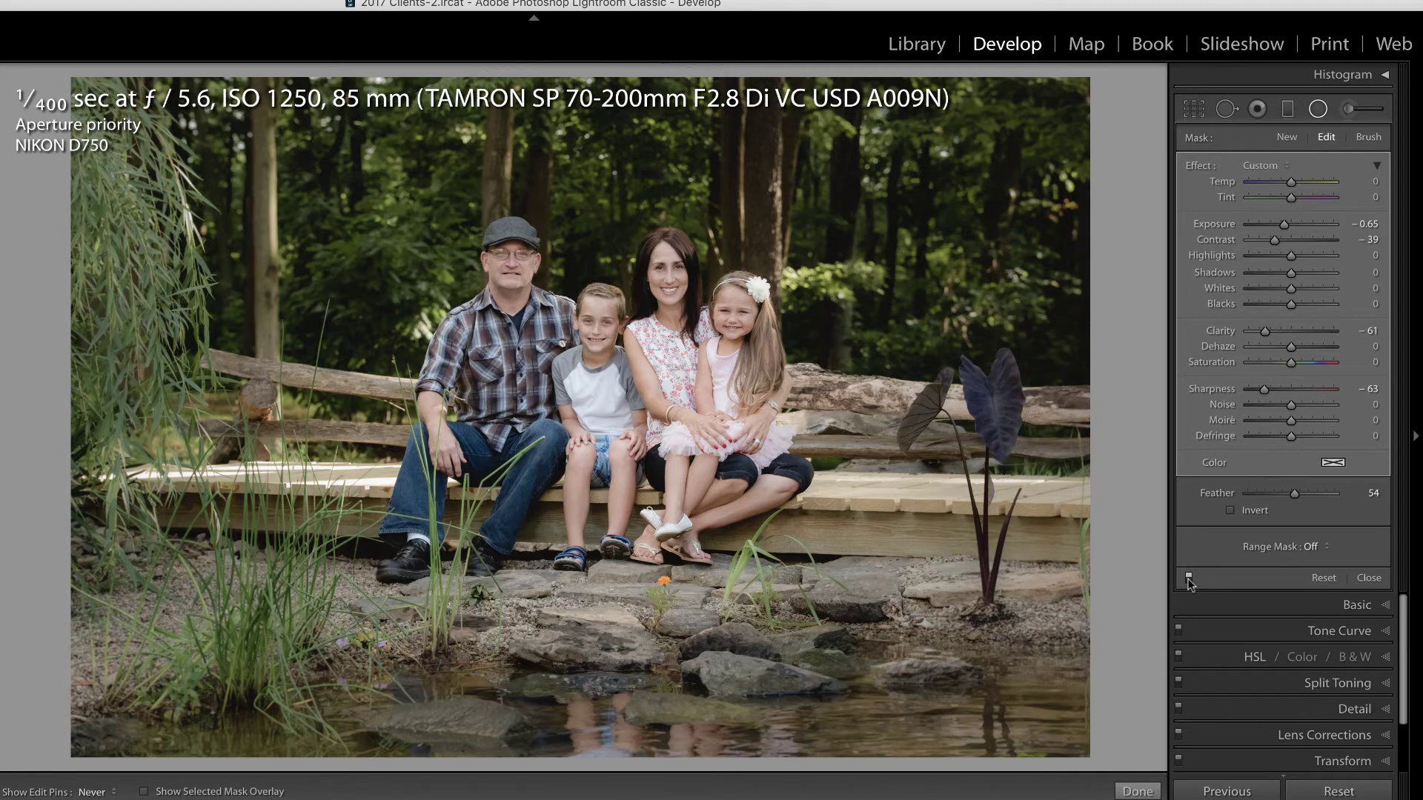
pyautogui.click(1188, 578)
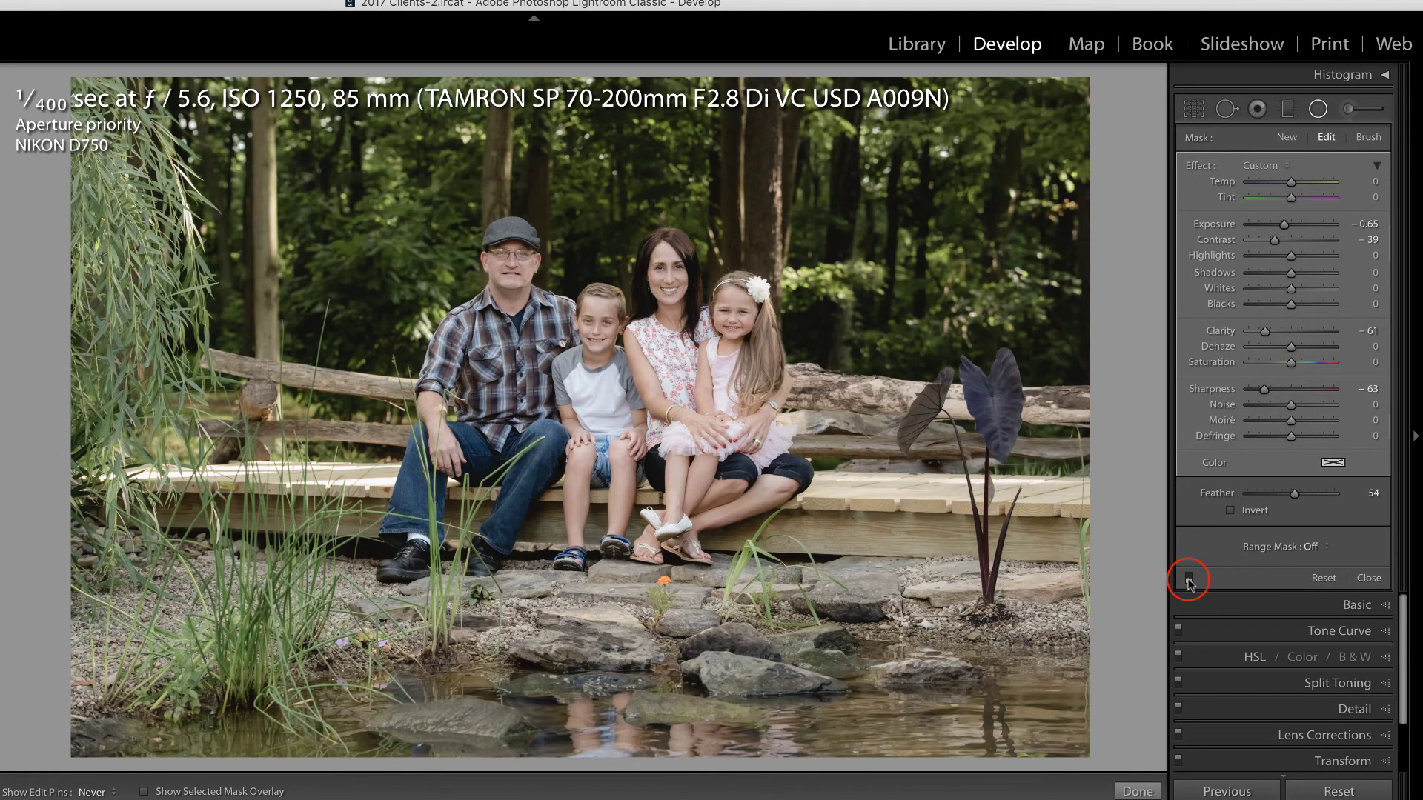
pyautogui.click(1189, 577)
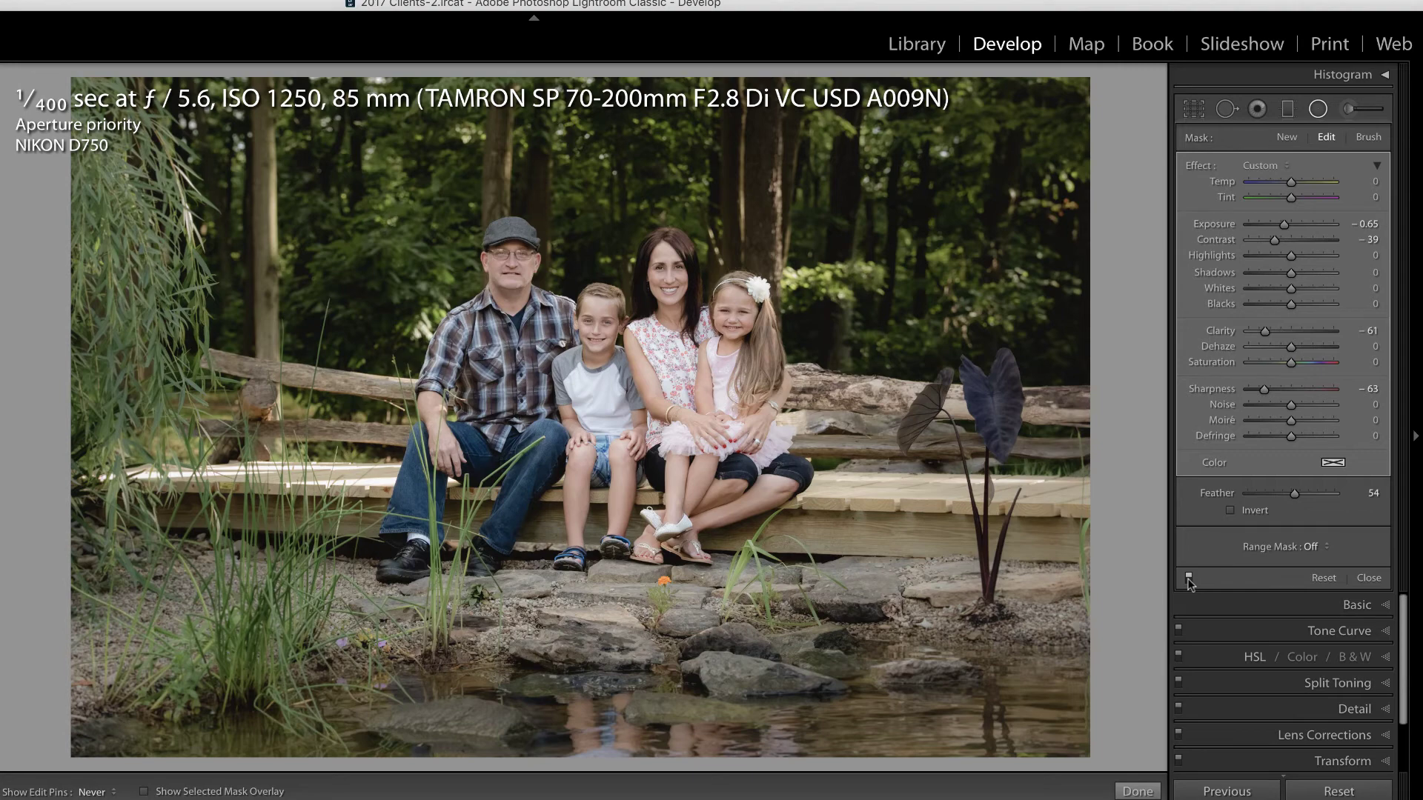
# - Zoom in on the willow and the man's face and compare the filter off and on
pyautogui.press('z')
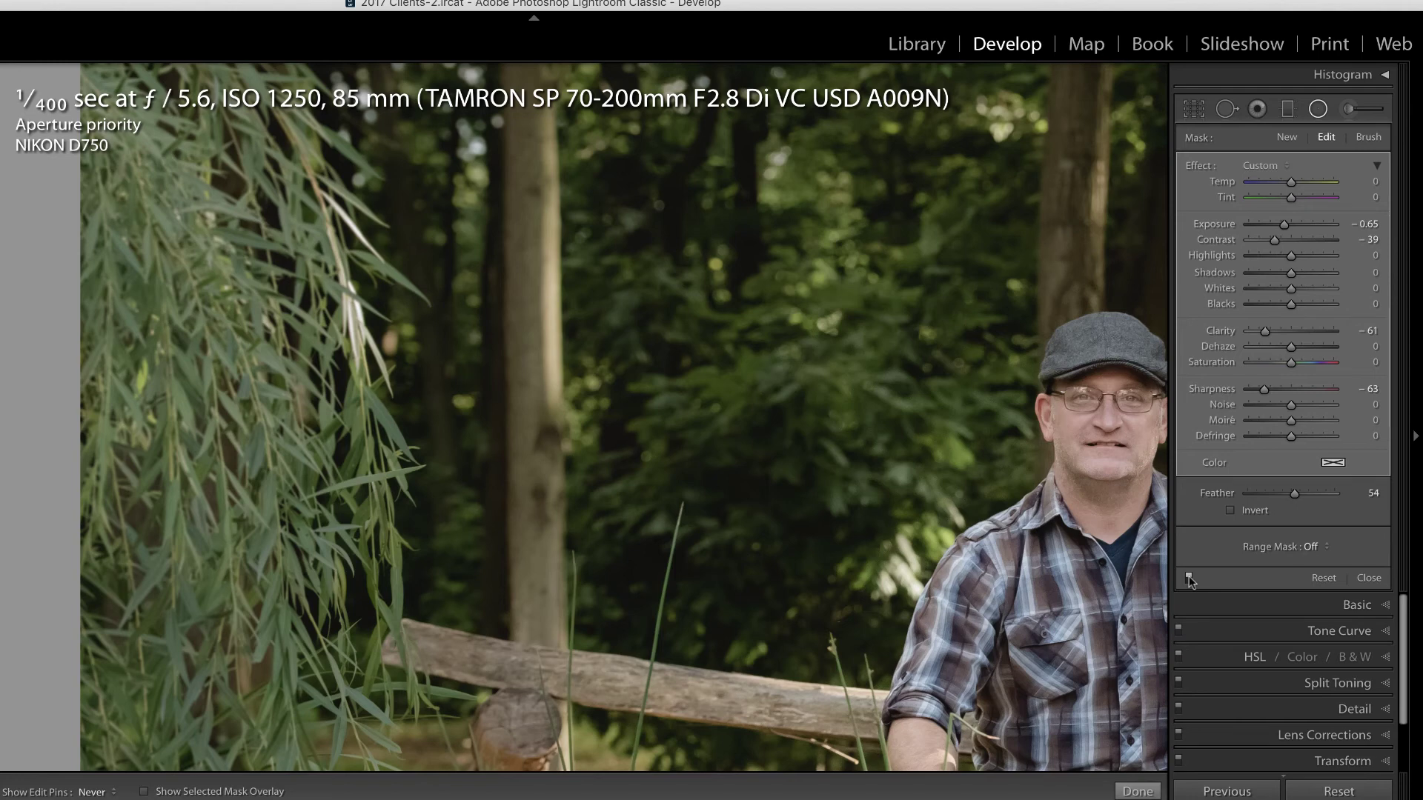
pyautogui.click(1190, 578)
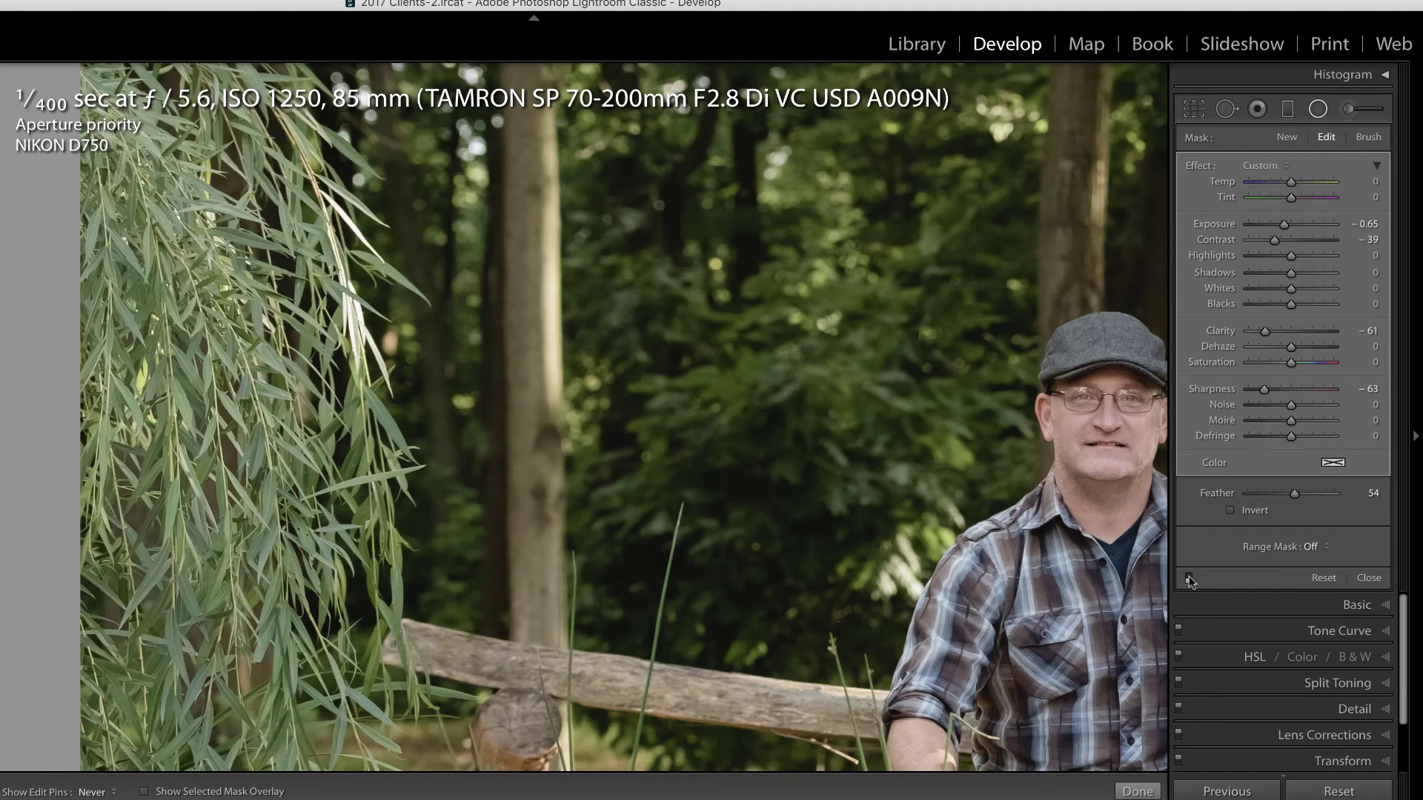
pyautogui.click(1189, 578)
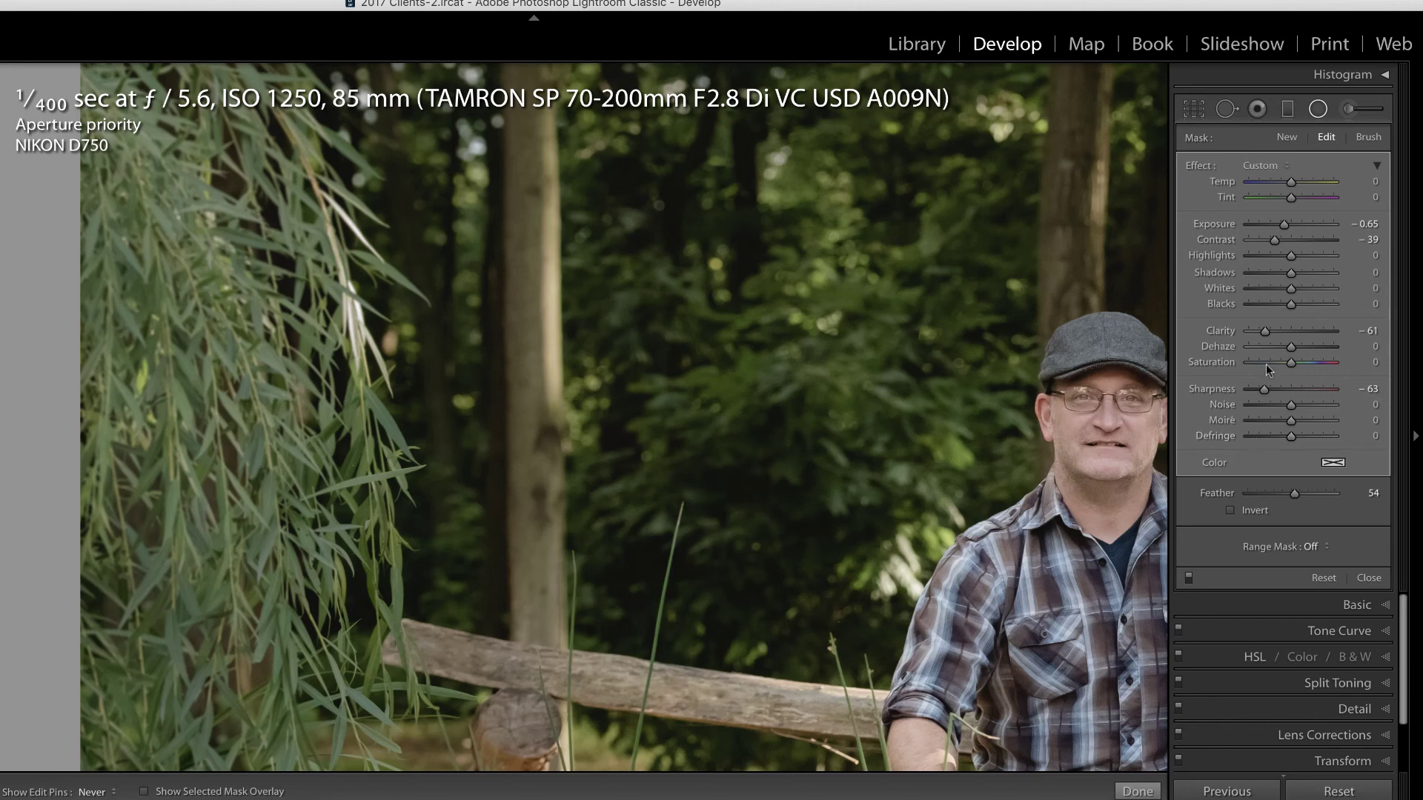
# - Try Clarity at −100 outside the oval, then return it to −61
pyautogui.click(1265, 335)
pyautogui.moveTo(1265, 335); pyautogui.dragTo(1246, 336)
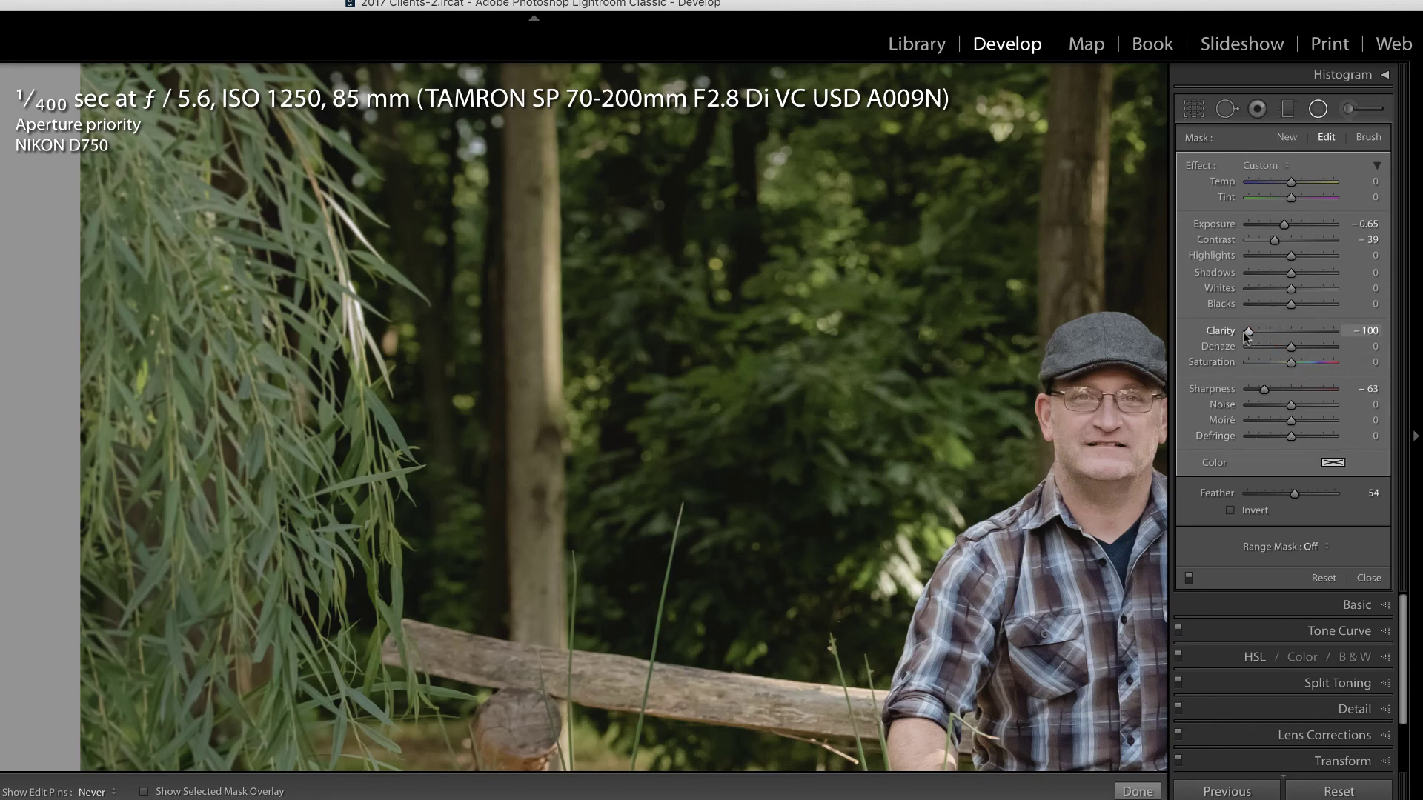
pyautogui.click(1248, 334)
pyautogui.moveTo(1248, 334); pyautogui.dragTo(1266, 335)
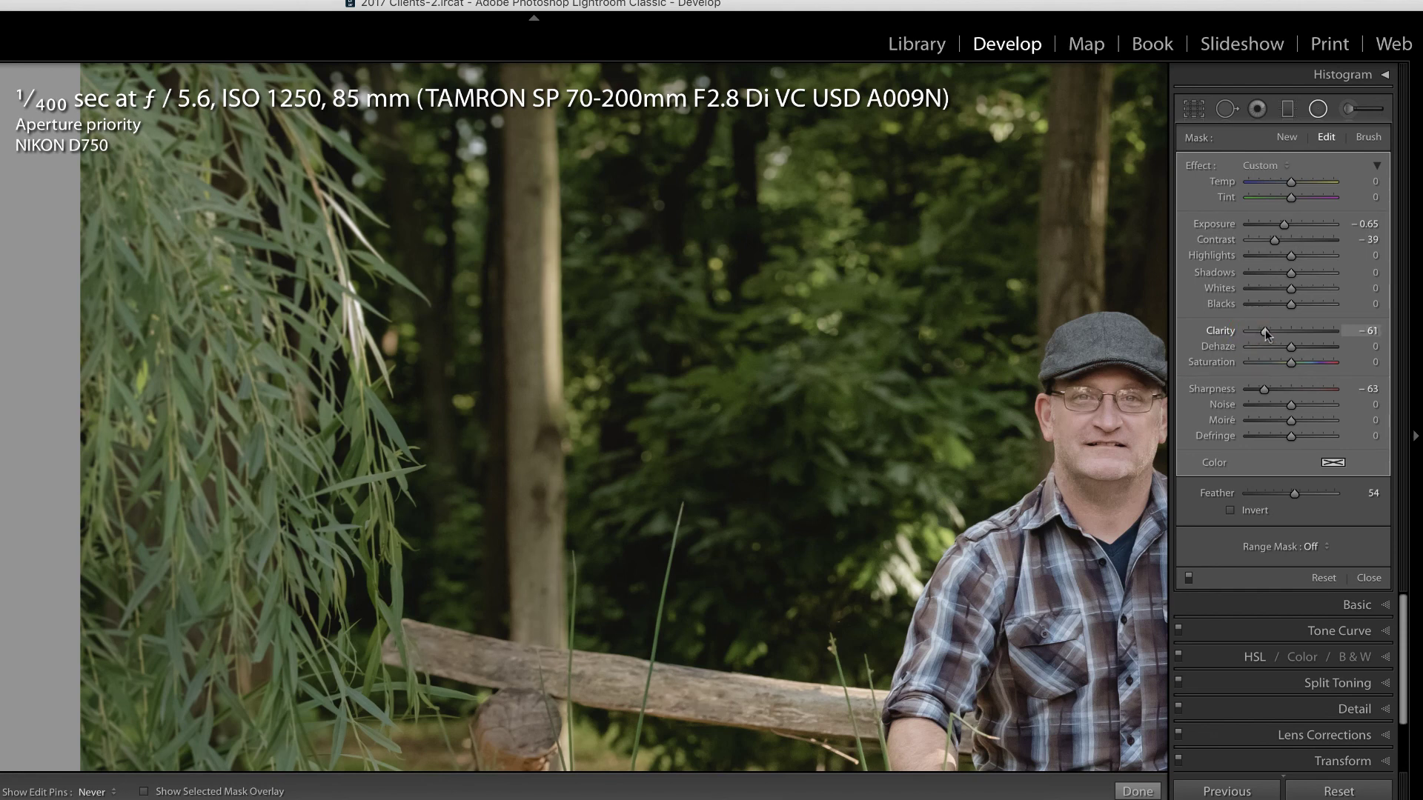